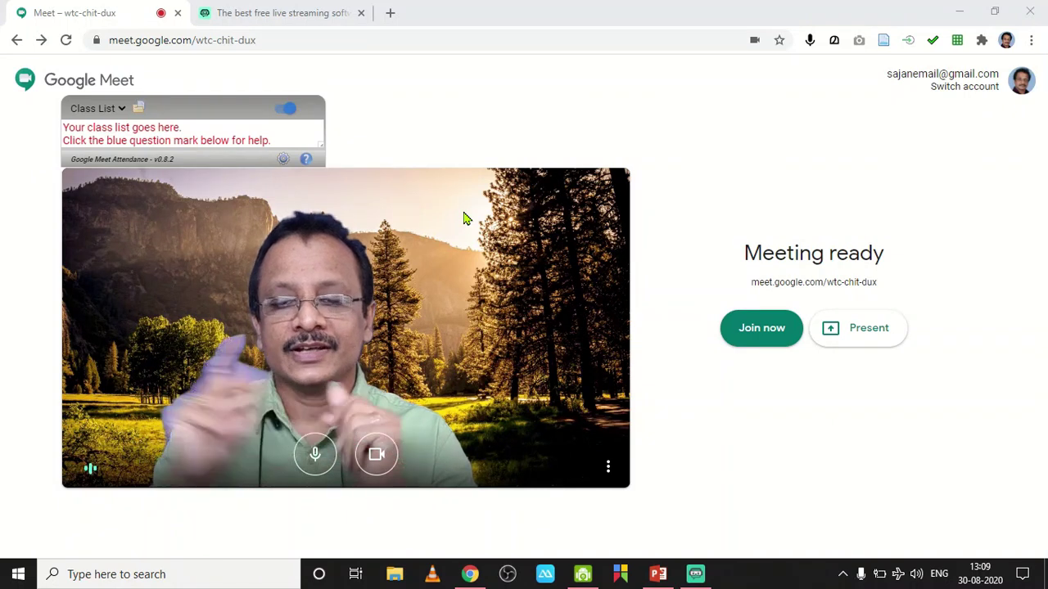
Step: Search 'streamlab obs' in a new Chrome tab, return to the streamlabs.com tab, then minimize Chrome
{"action": "left_click", "coordinate": [473, 575]}
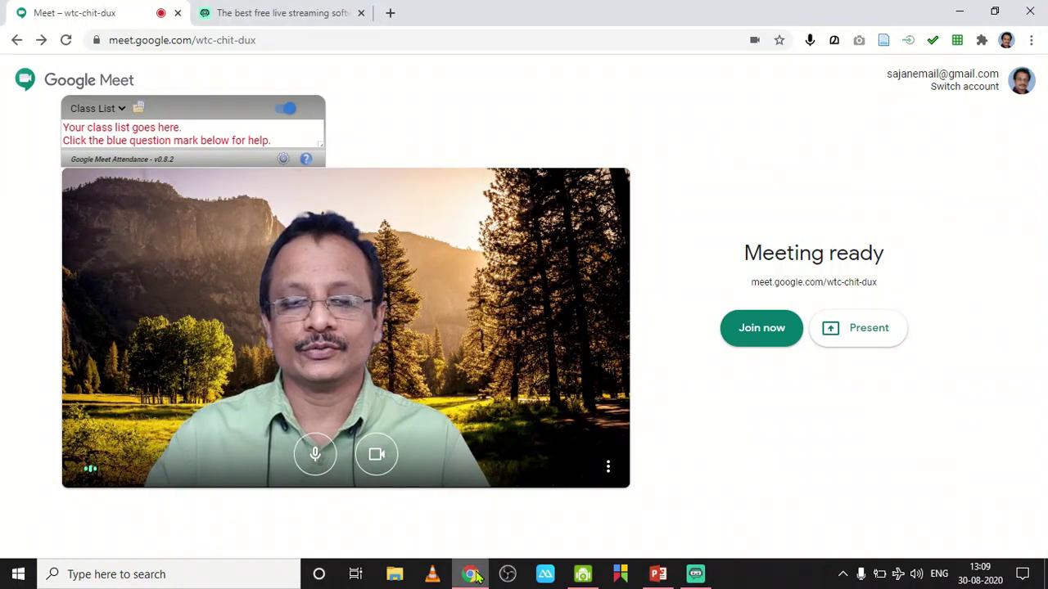
{"action": "left_click", "coordinate": [264, 17]}
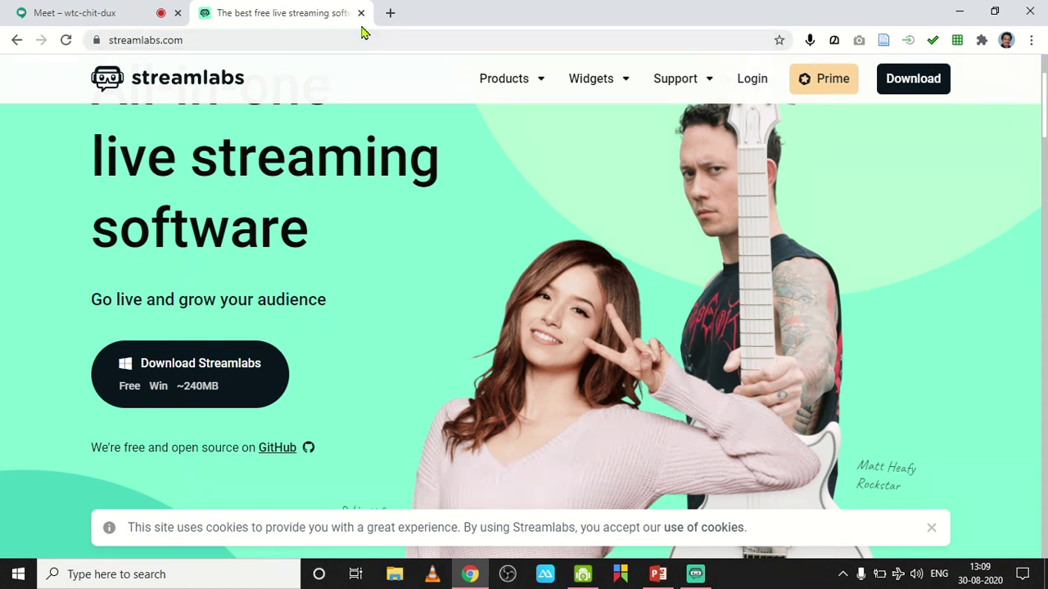
{"action": "left_click", "coordinate": [390, 13]}
{"action": "left_click", "coordinate": [301, 41]}
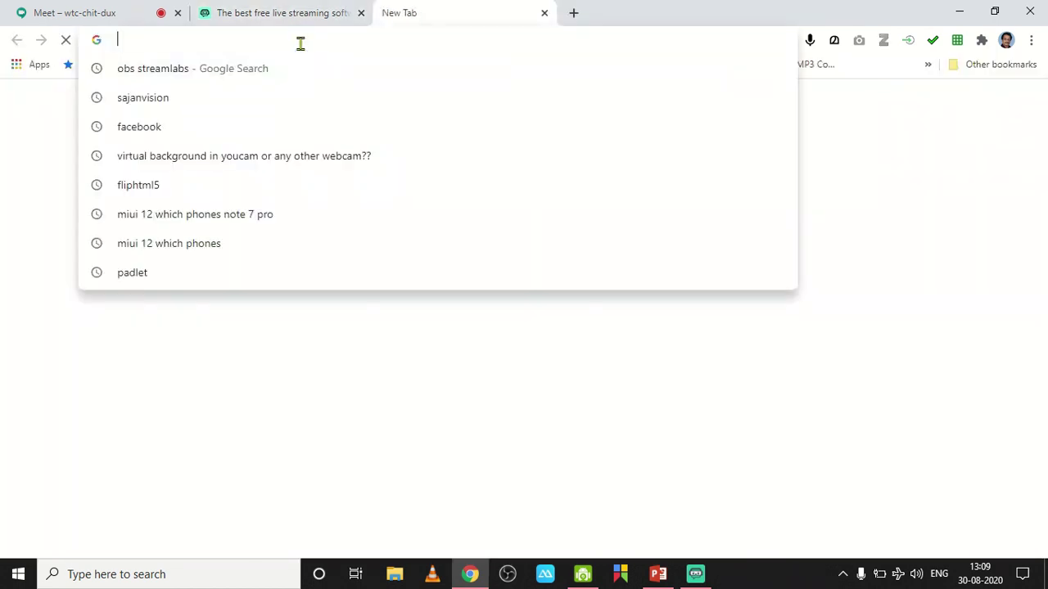
{"action": "type", "text": "stream"}
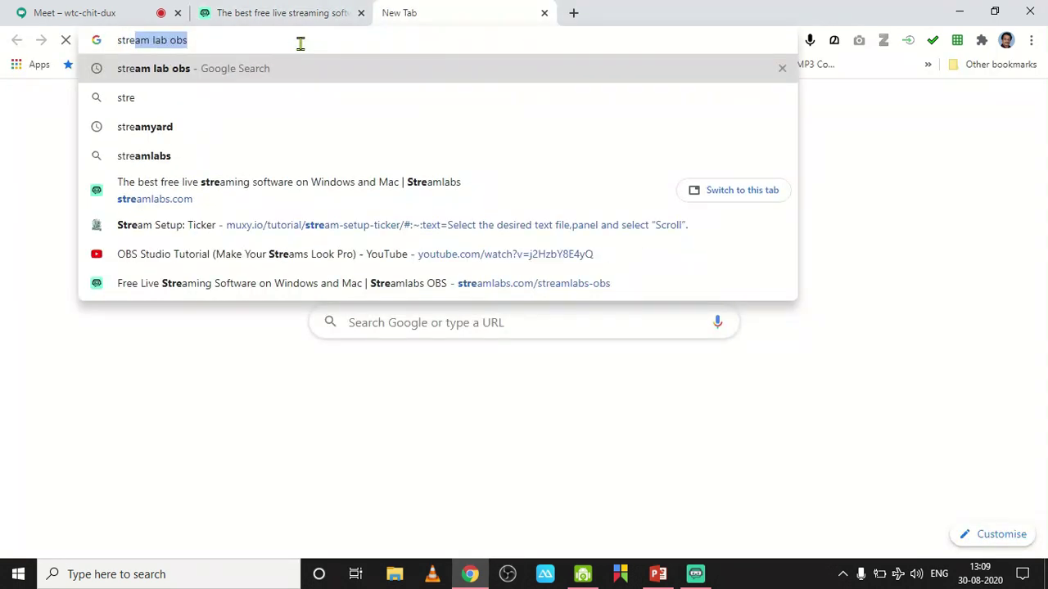
{"action": "type", "text": "lab "}
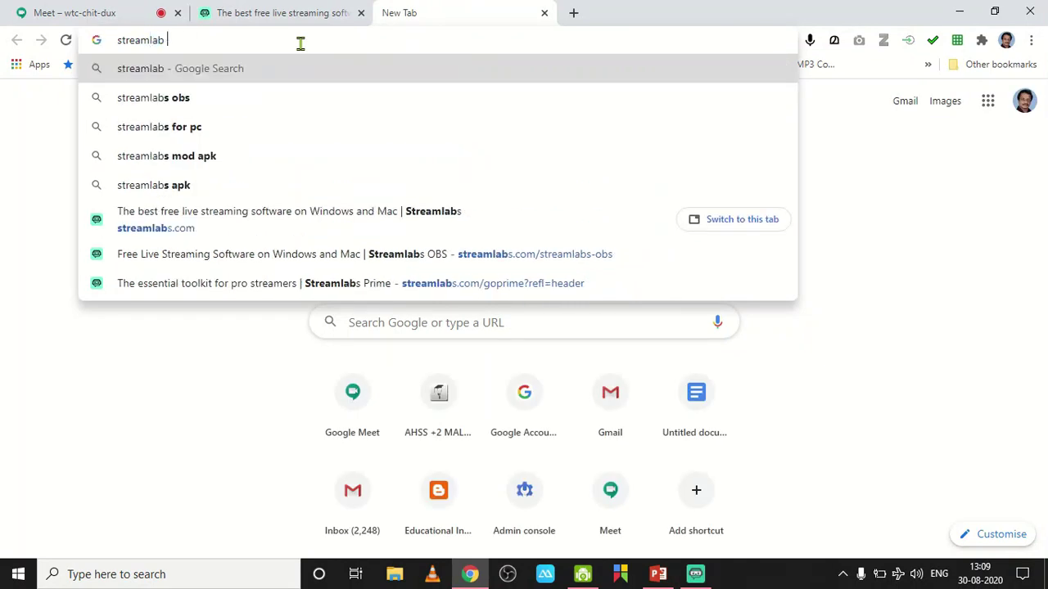
{"action": "type", "text": "obs"}
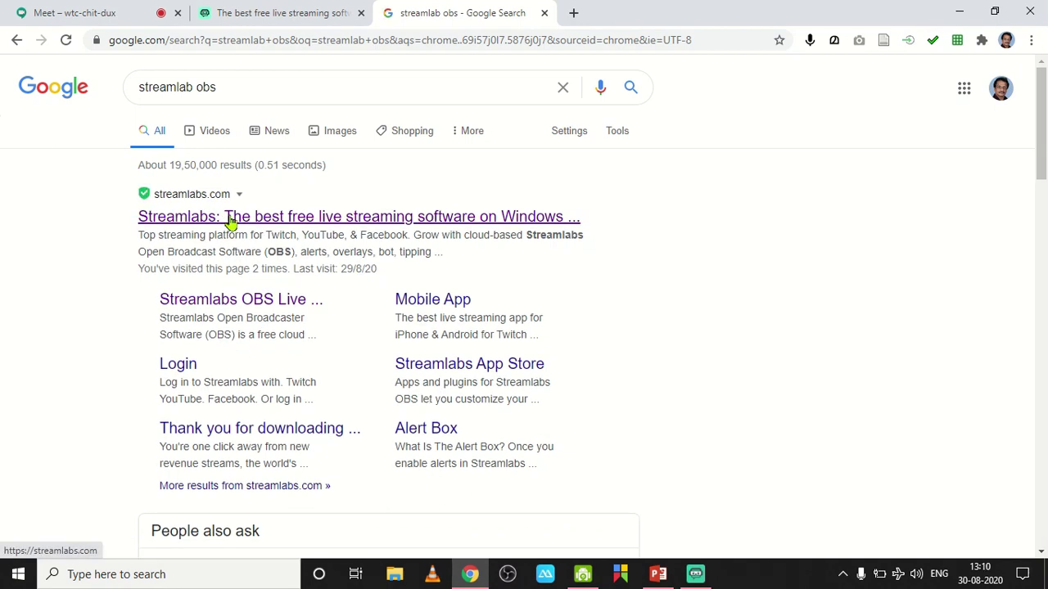
{"action": "left_click", "coordinate": [319, 11]}
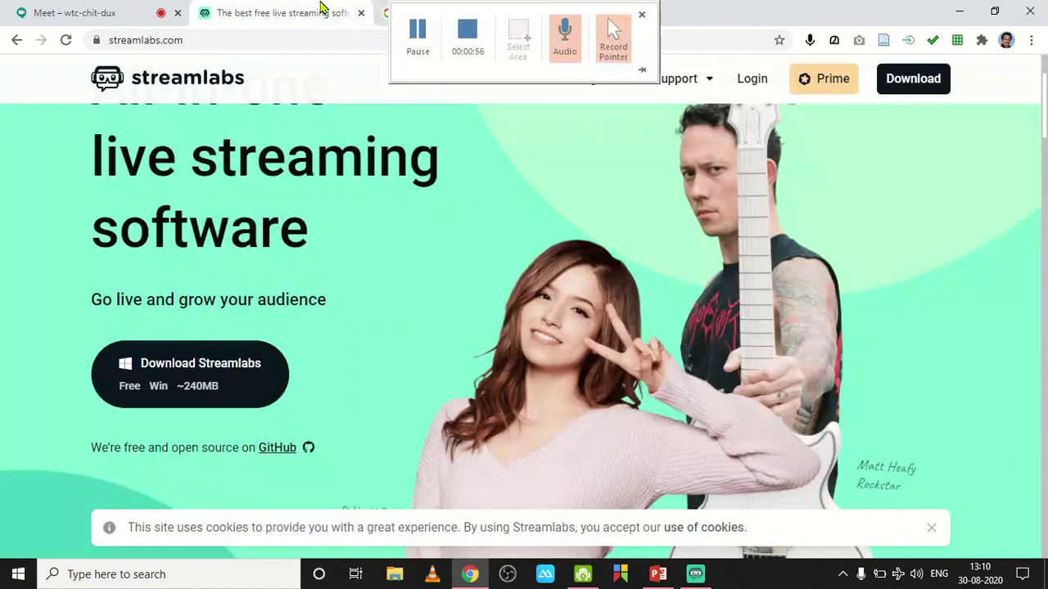
{"action": "left_click", "coordinate": [970, 8]}
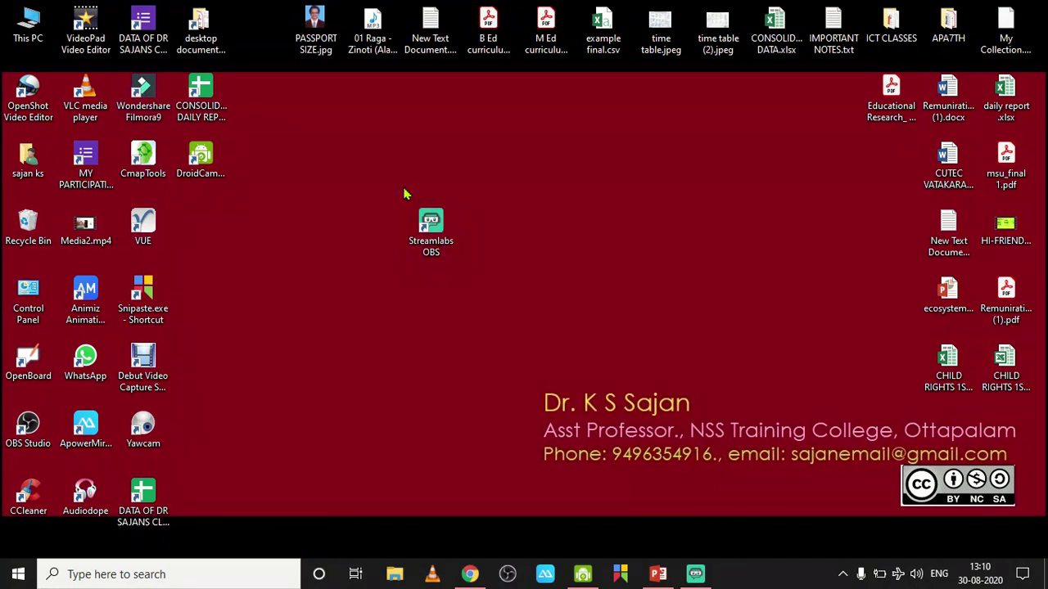
Step: Launch Streamlabs OBS from its desktop shortcut
{"action": "double_click", "coordinate": [440, 221]}
Step: Add a default-named Video Capture Device source using DroidCam Source 3 as the device
{"action": "left_click", "coordinate": [645, 353]}
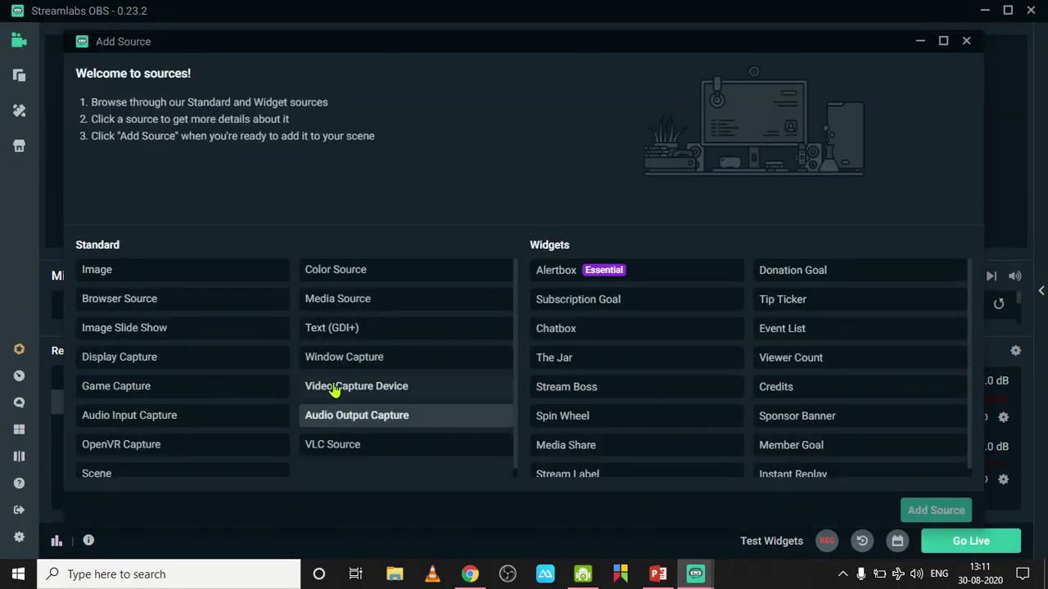
{"action": "left_click", "coordinate": [336, 391]}
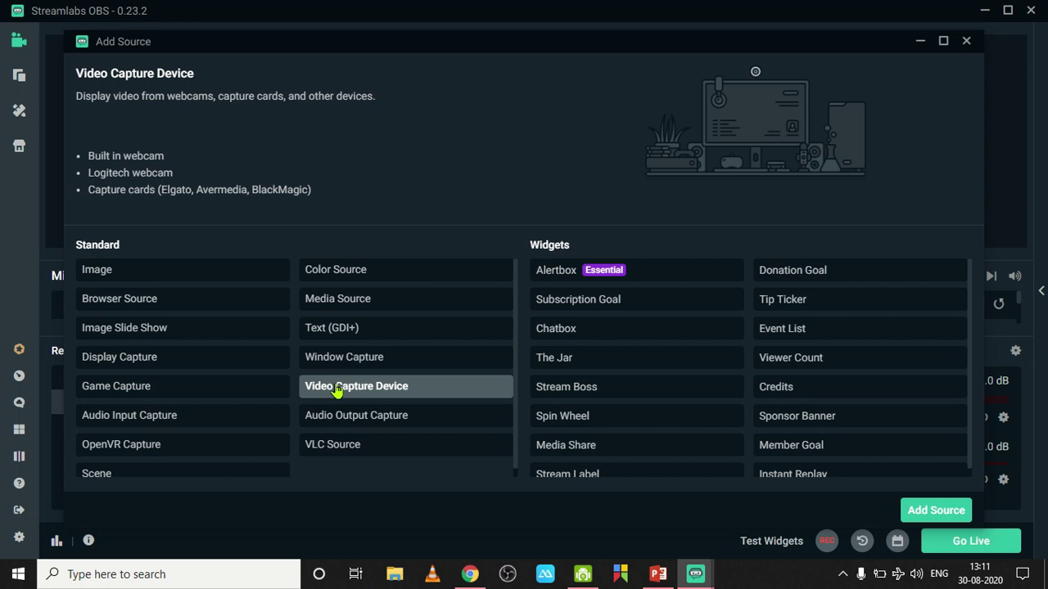
{"action": "left_click", "coordinate": [914, 509]}
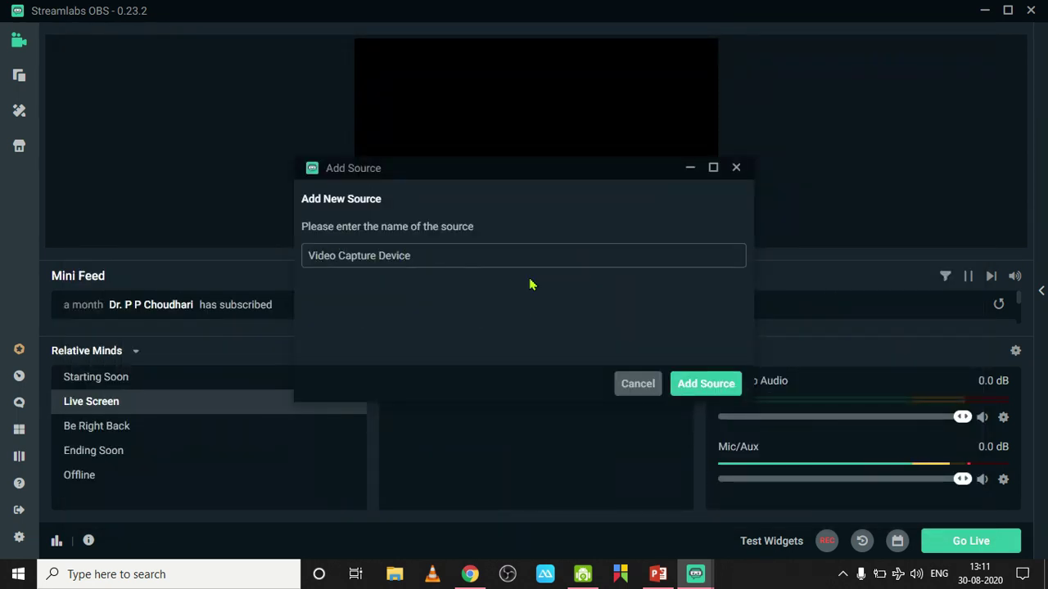
{"action": "left_click", "coordinate": [542, 296]}
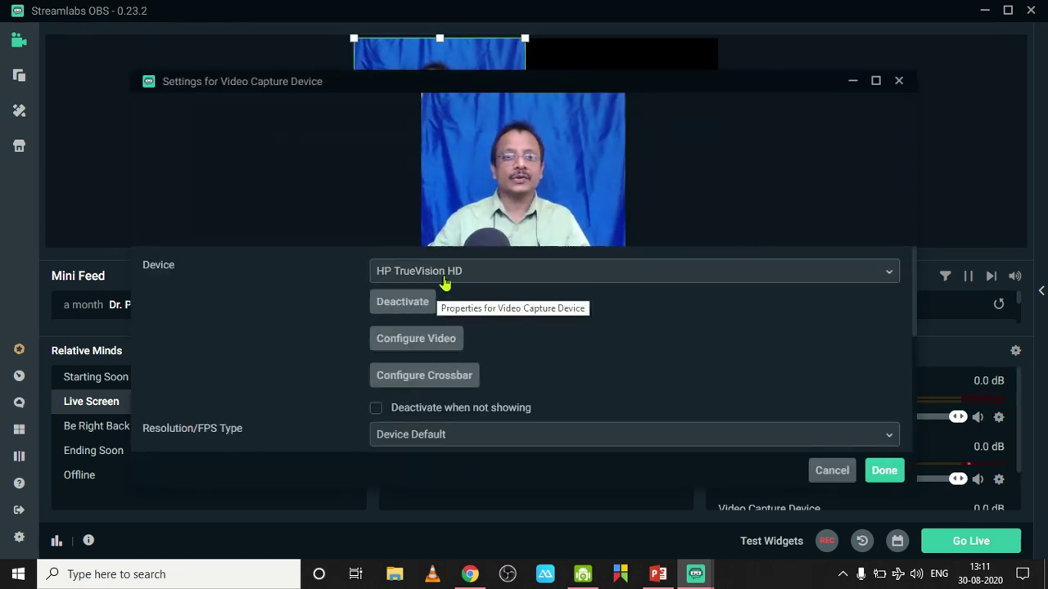
{"action": "left_click", "coordinate": [481, 278]}
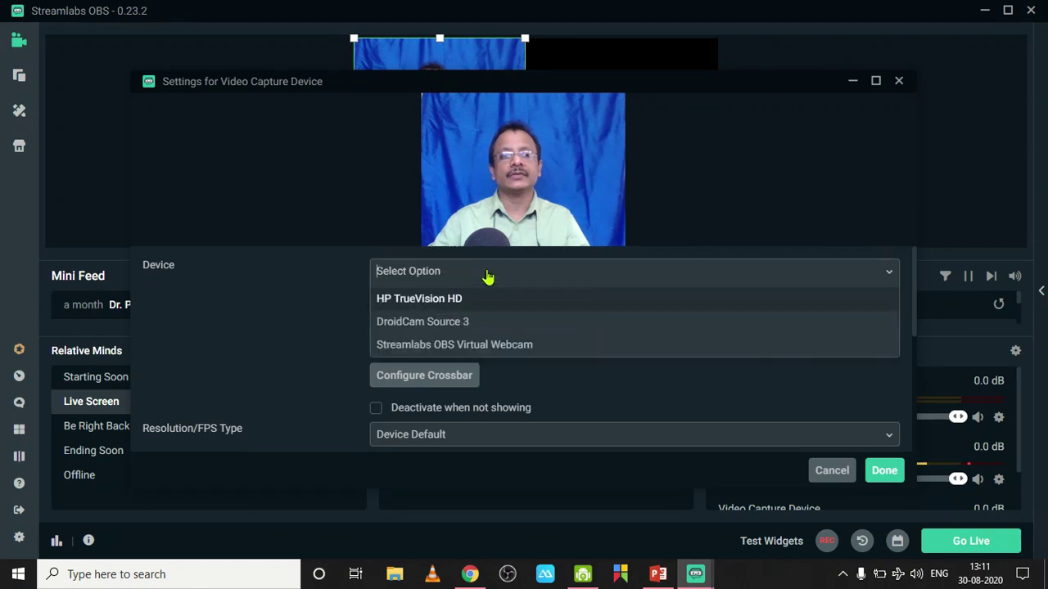
{"action": "left_click", "coordinate": [422, 324]}
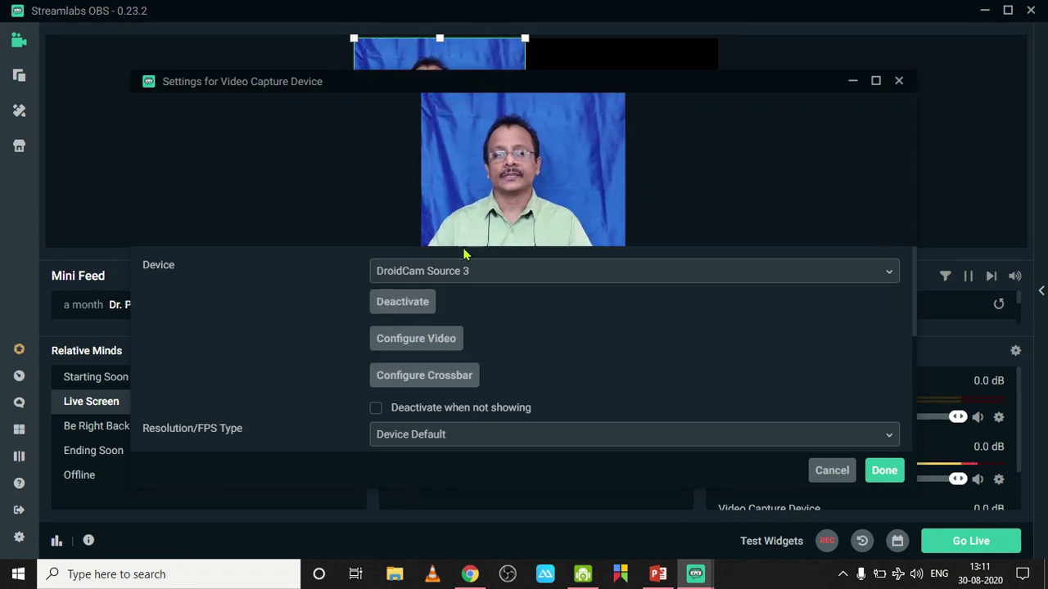
Step: Confirm the DroidCam source, apply Transform > Fit to Screen, and open its Source filters window
{"action": "left_click", "coordinate": [886, 473]}
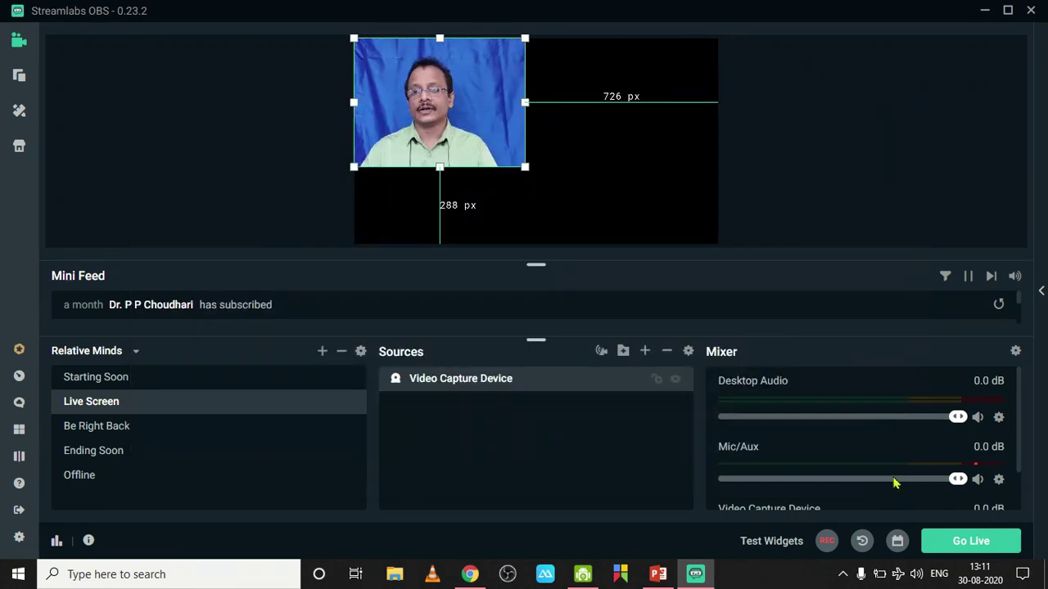
{"action": "right_click", "coordinate": [476, 122]}
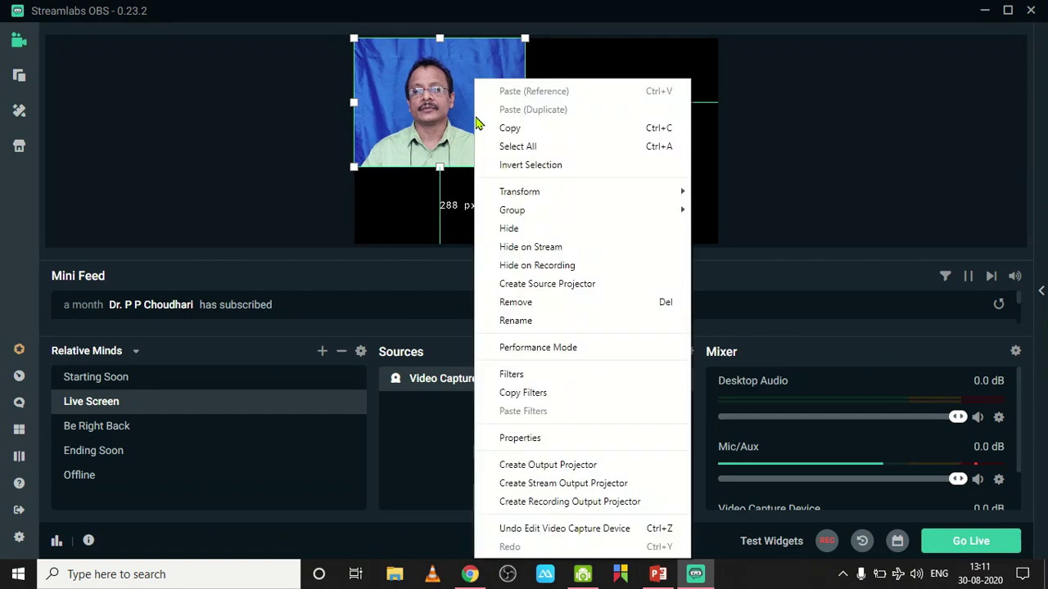
{"action": "mouse_move", "coordinate": [529, 196]}
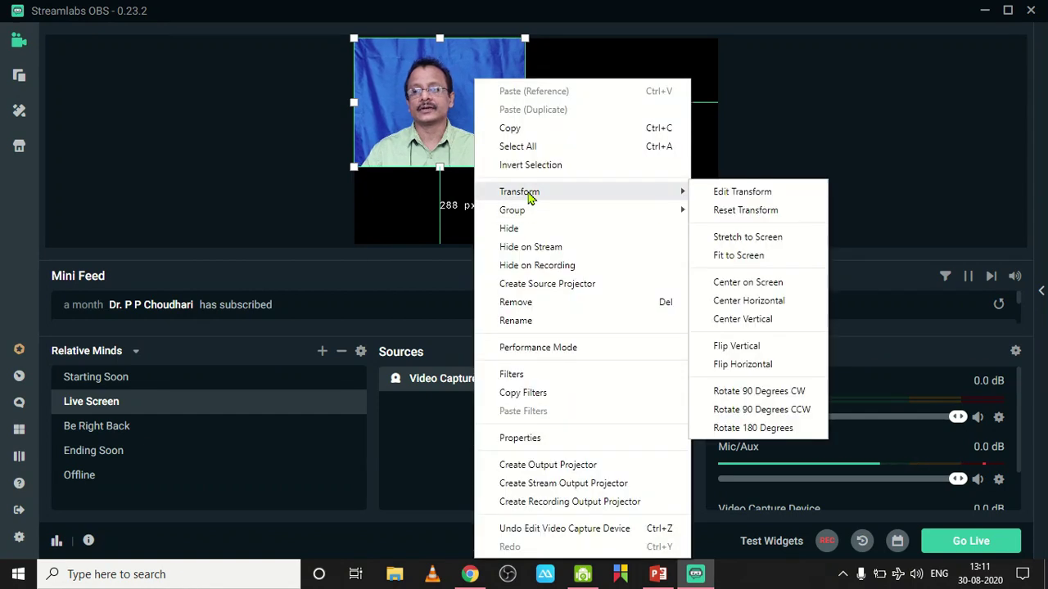
{"action": "left_click", "coordinate": [739, 256]}
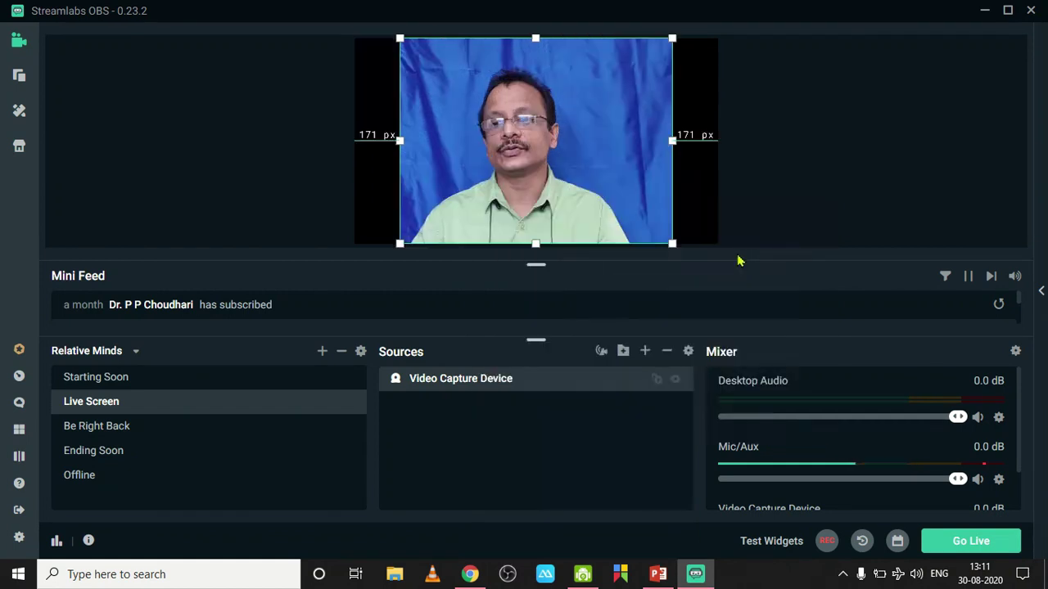
{"action": "right_click", "coordinate": [593, 189]}
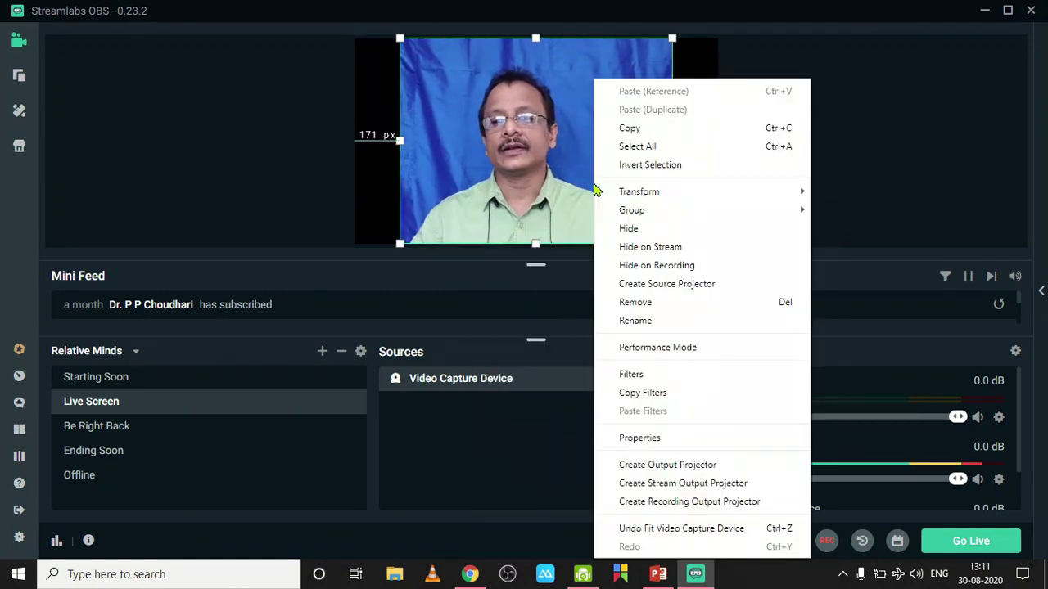
{"action": "left_click", "coordinate": [631, 376]}
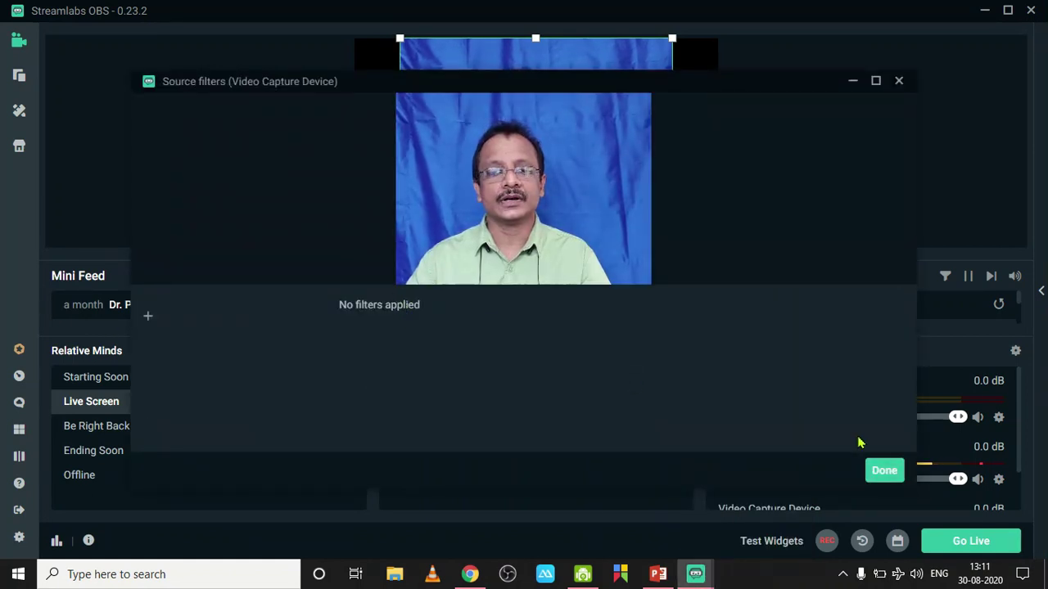
Step: Add a Chroma Key filter to the webcam with Key Color Type Blue and Similarity 238
{"action": "left_click", "coordinate": [146, 317]}
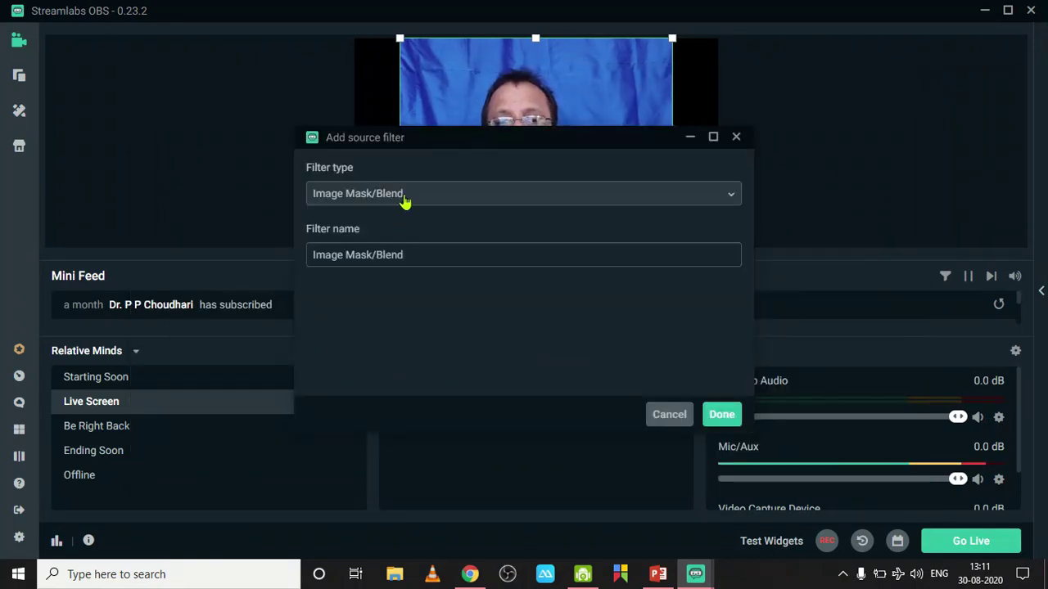
{"action": "left_click", "coordinate": [403, 197]}
{"action": "scroll", "coordinate": [403, 301], "scroll_direction": "down", "scroll_amount": 1}
{"action": "scroll", "coordinate": [402, 302], "scroll_direction": "down", "scroll_amount": 2}
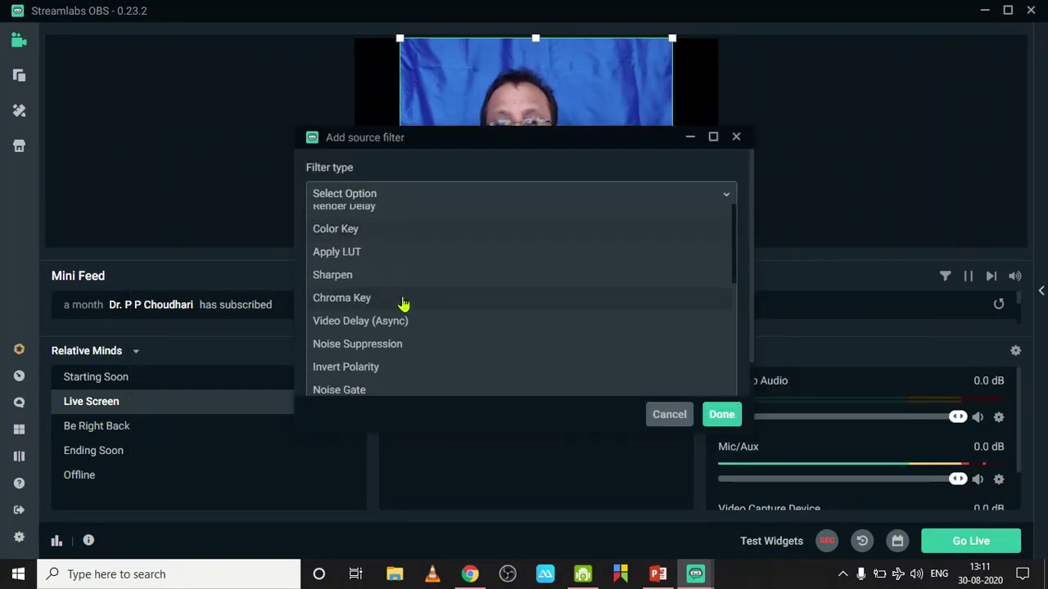
{"action": "left_click", "coordinate": [363, 305]}
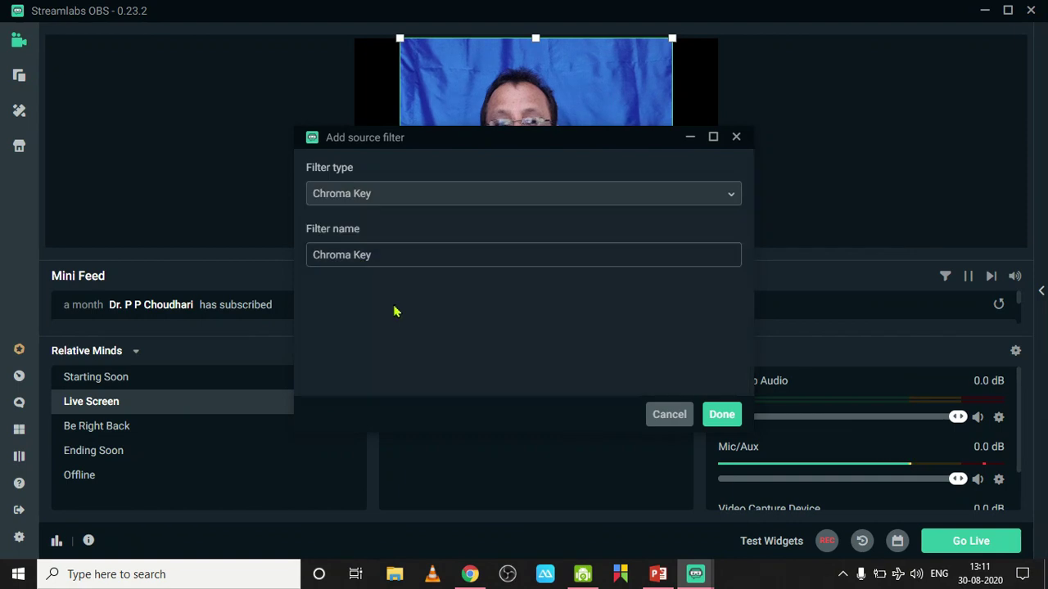
{"action": "left_click", "coordinate": [718, 418]}
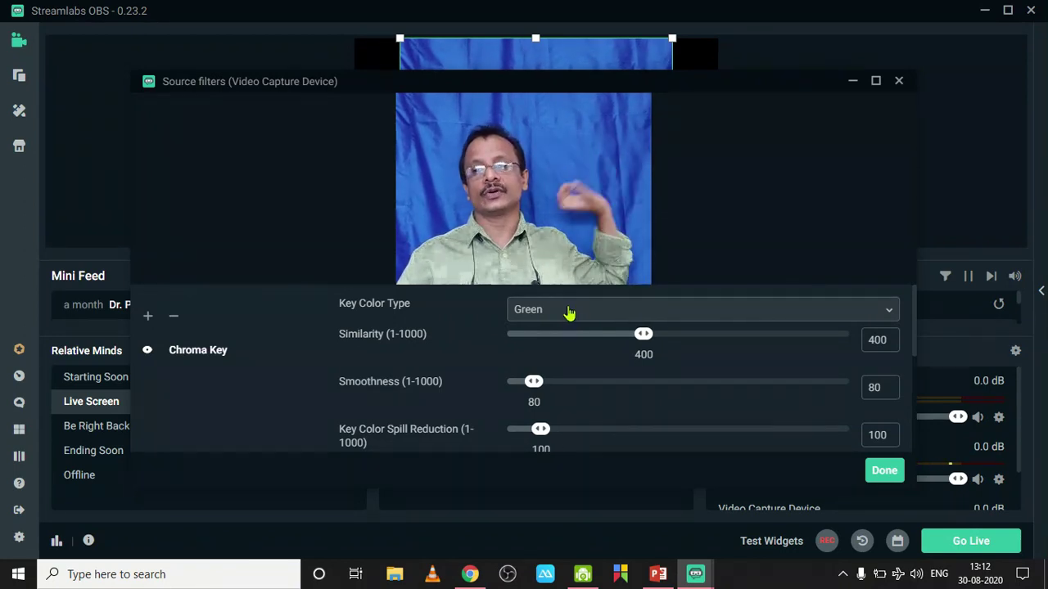
{"action": "left_click", "coordinate": [567, 314]}
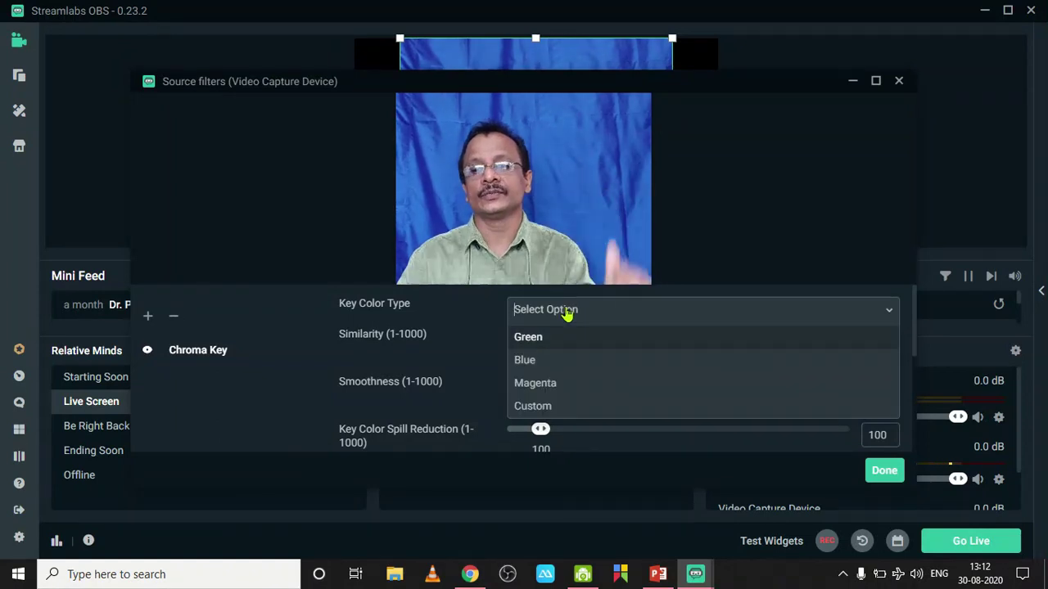
{"action": "left_click", "coordinate": [528, 365]}
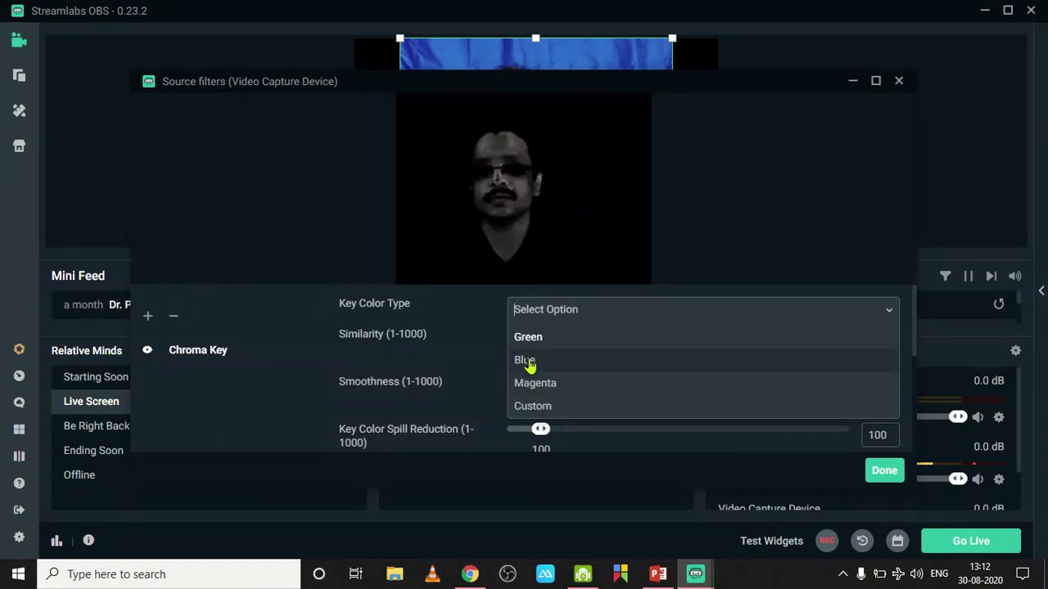
{"action": "left_click_drag", "start_coordinate": [647, 340], "coordinate": [590, 333]}
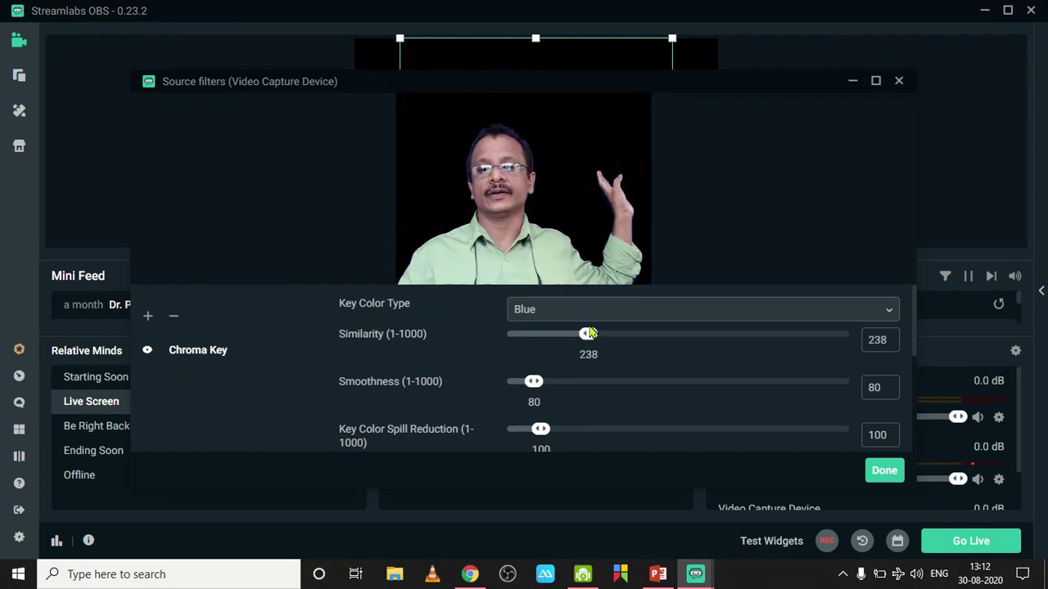
{"action": "left_click", "coordinate": [885, 473]}
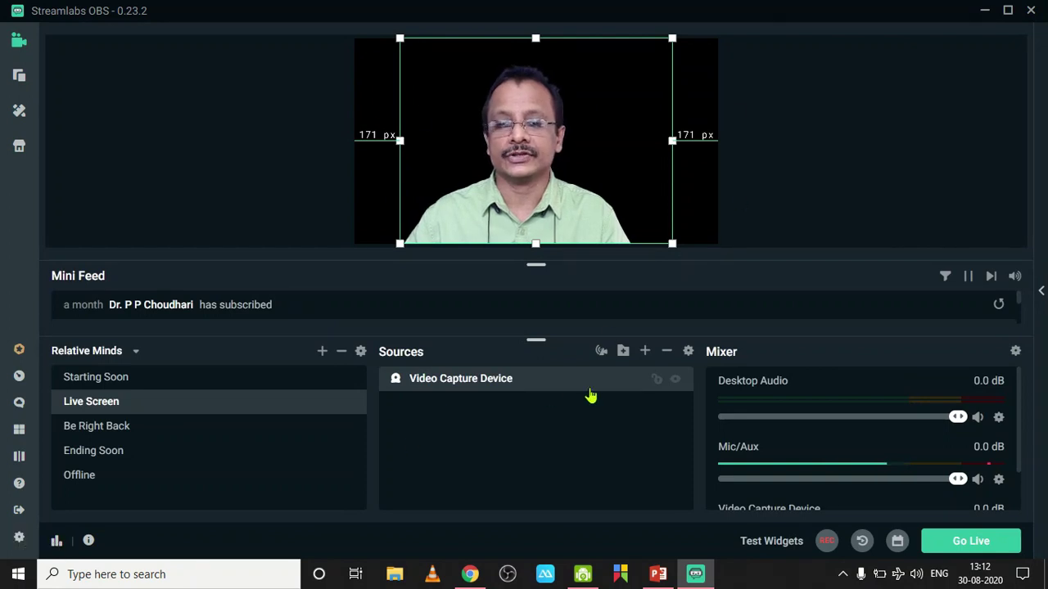
Step: Create a new Image source named Image in the Live Screen scene
{"action": "left_click", "coordinate": [645, 352]}
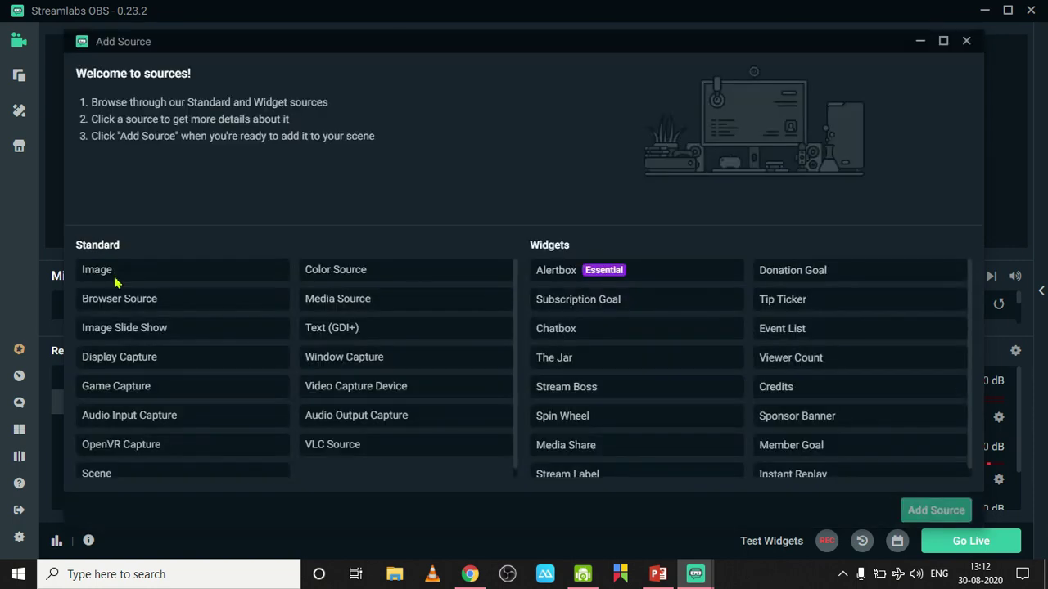
{"action": "left_click", "coordinate": [103, 278]}
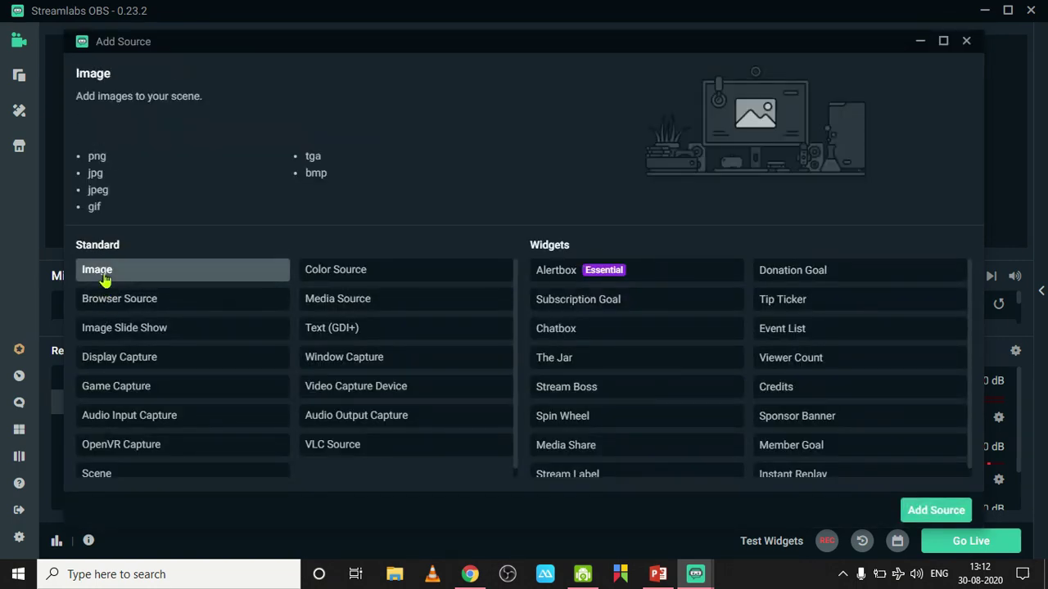
{"action": "left_click", "coordinate": [936, 511]}
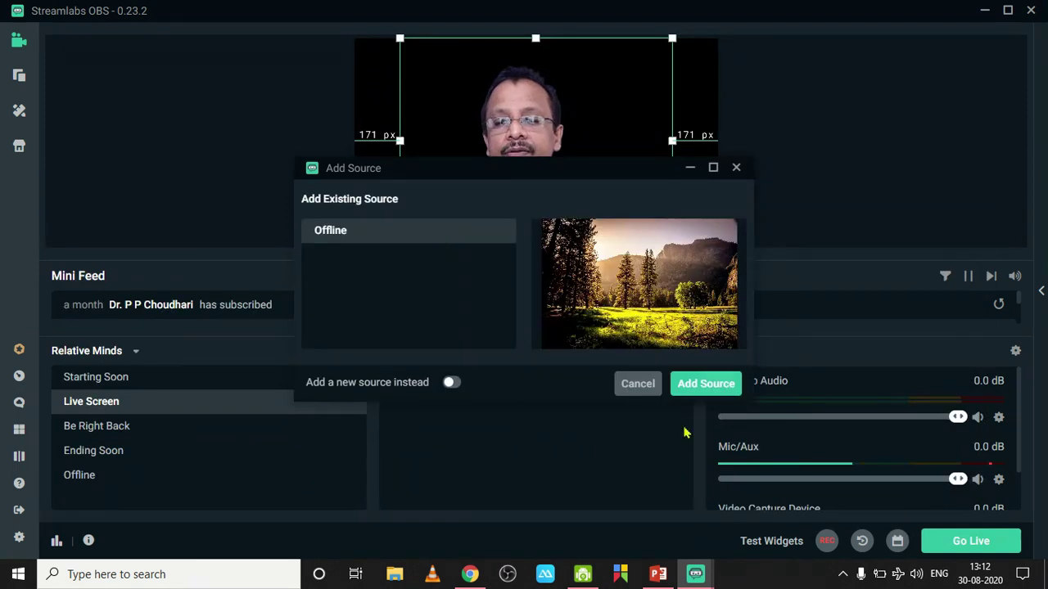
{"action": "left_click", "coordinate": [450, 385]}
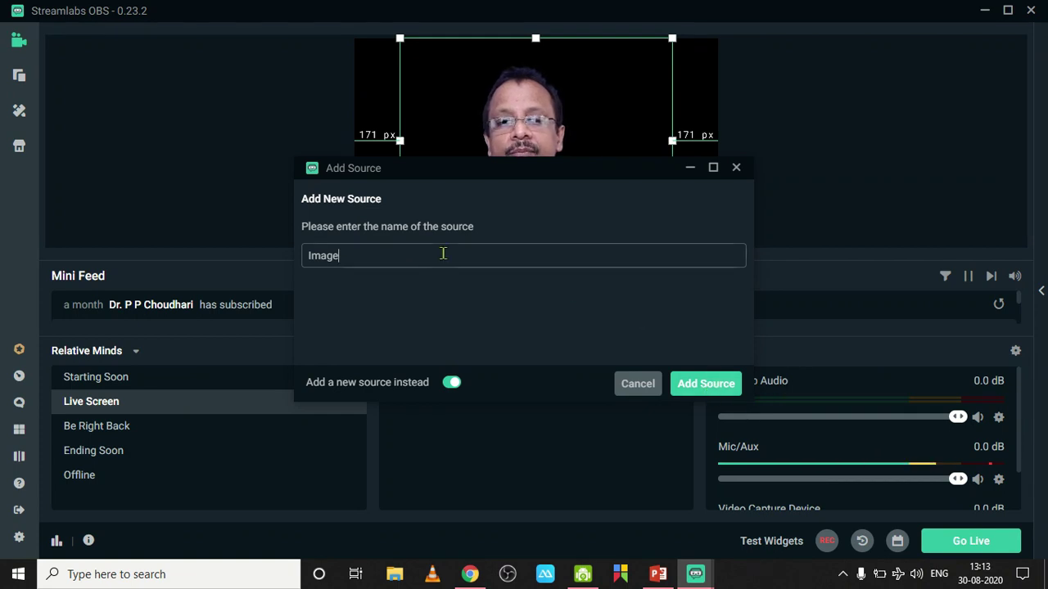
{"action": "left_click", "coordinate": [704, 385]}
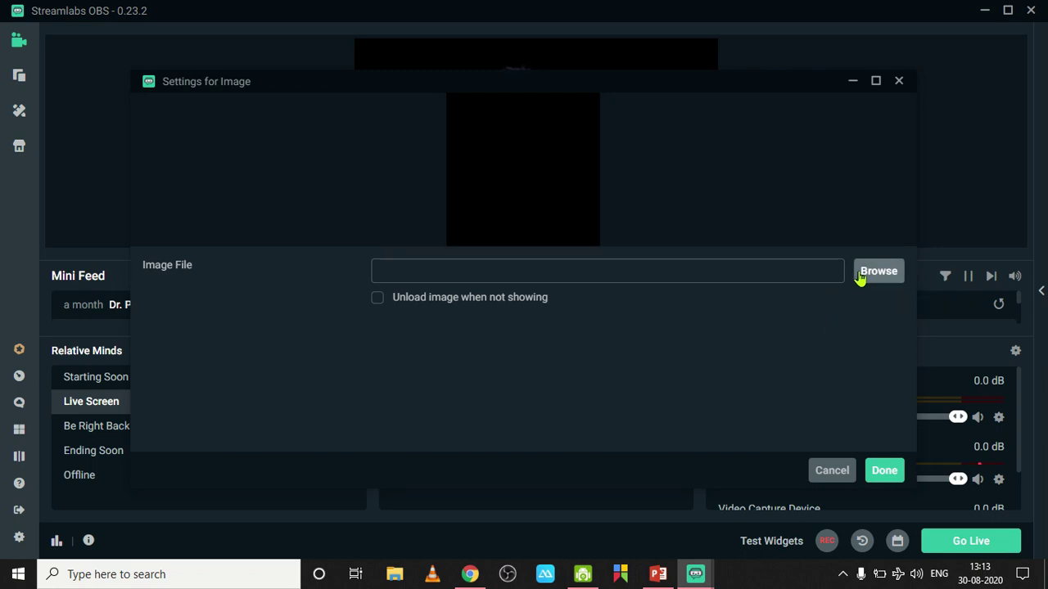
Step: Load pexels-ali-yasser-arwand-693521.jpg from BACKGROUND IMAGES as the Image source file
{"action": "left_click", "coordinate": [878, 271]}
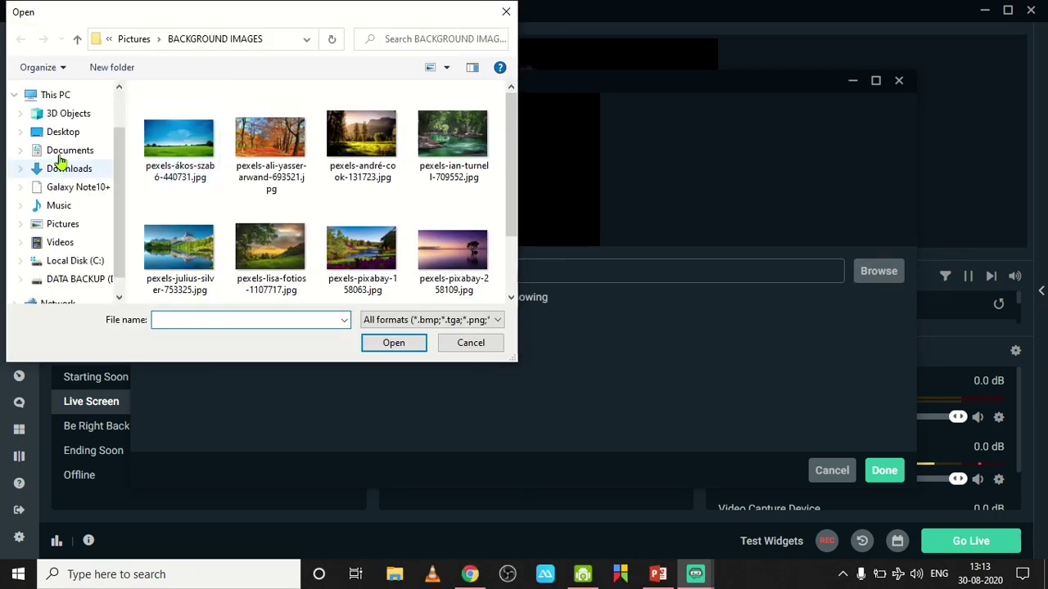
{"action": "scroll", "coordinate": [62, 160], "scroll_direction": "up", "scroll_amount": 4}
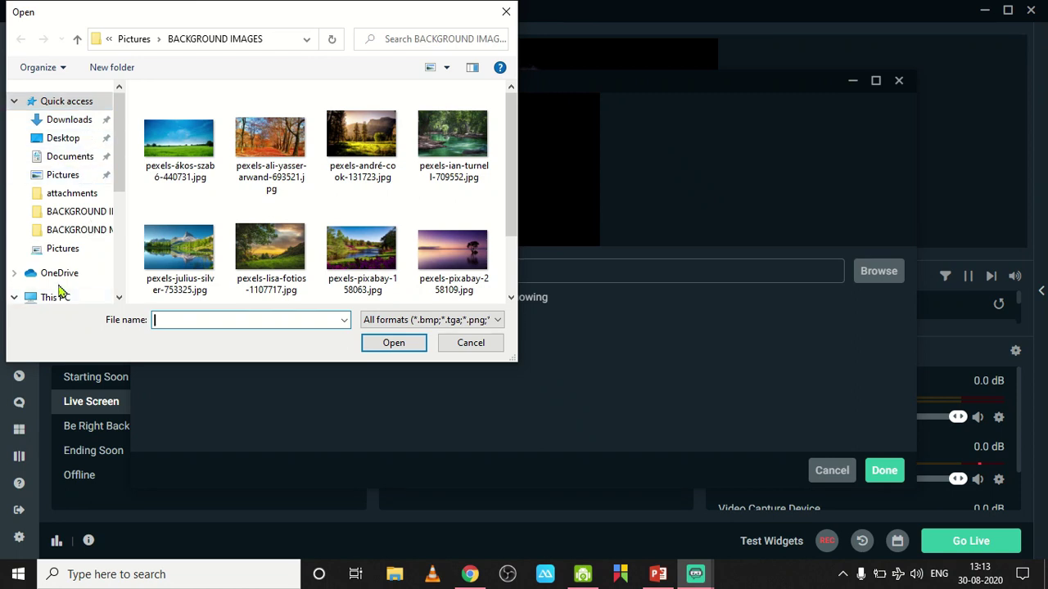
{"action": "mouse_move", "coordinate": [510, 145]}
{"action": "left_mouse_down"}
{"action": "mouse_move", "coordinate": [510, 256]}
{"action": "mouse_move", "coordinate": [510, 164]}
{"action": "left_mouse_up"}
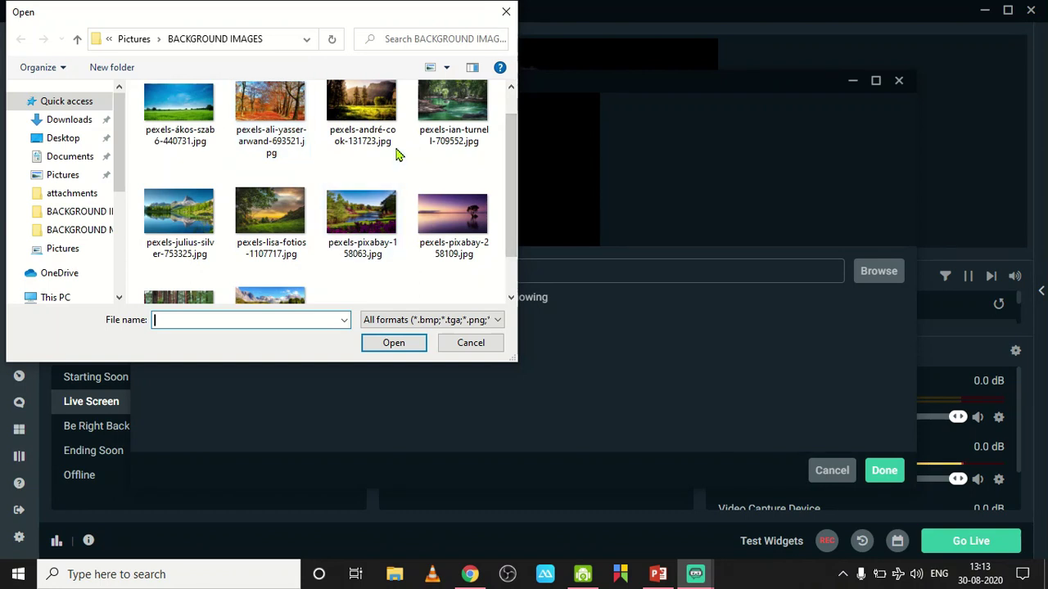
{"action": "left_click", "coordinate": [267, 120]}
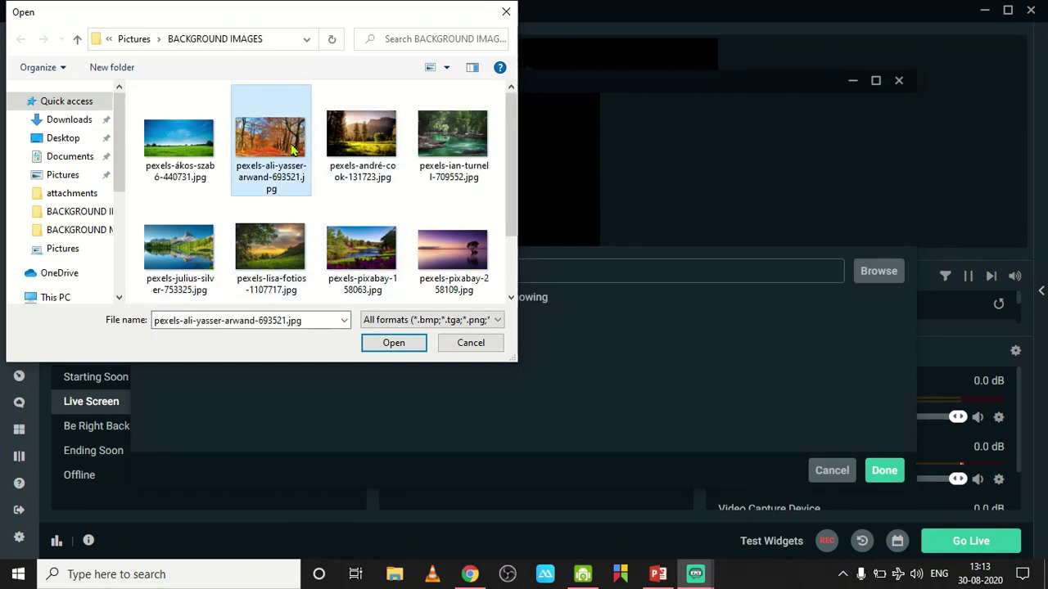
{"action": "left_click", "coordinate": [393, 342]}
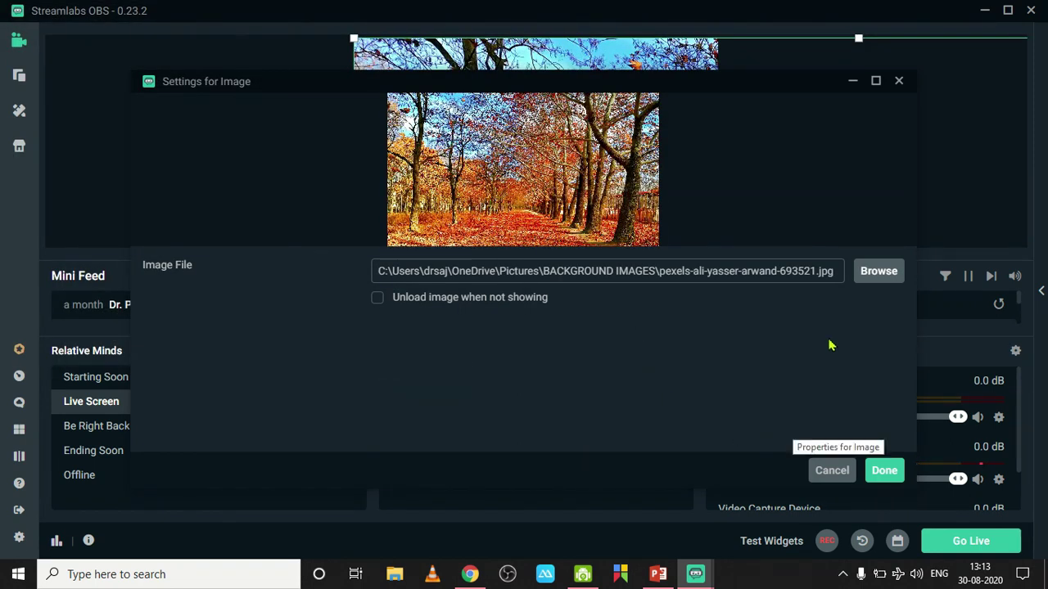
{"action": "left_click", "coordinate": [883, 474]}
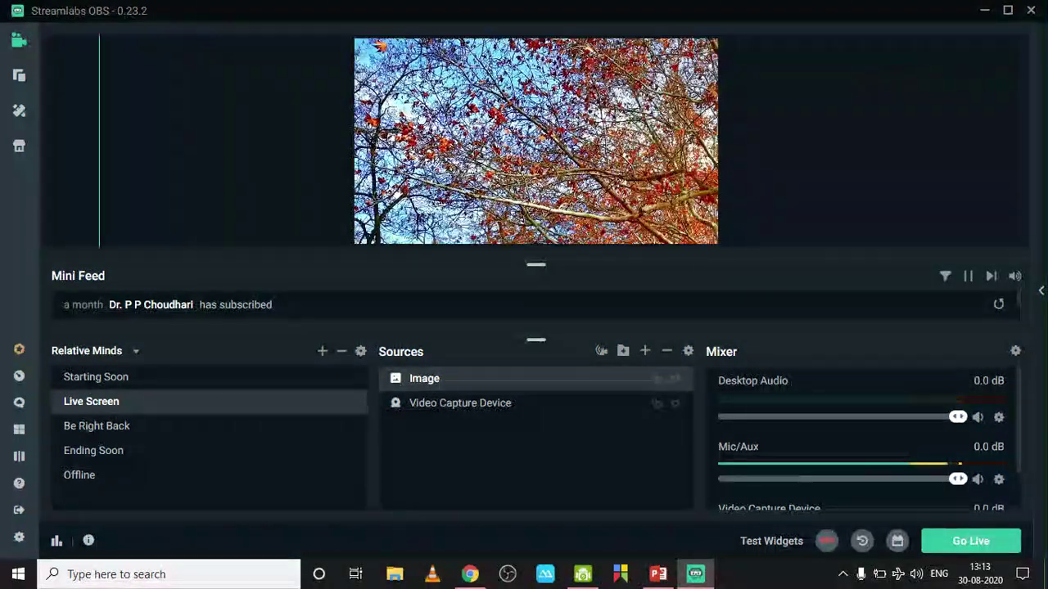
Step: Fit the forest image to the screen and move Video Capture Device above Image in Sources
{"action": "right_click", "coordinate": [354, 120]}
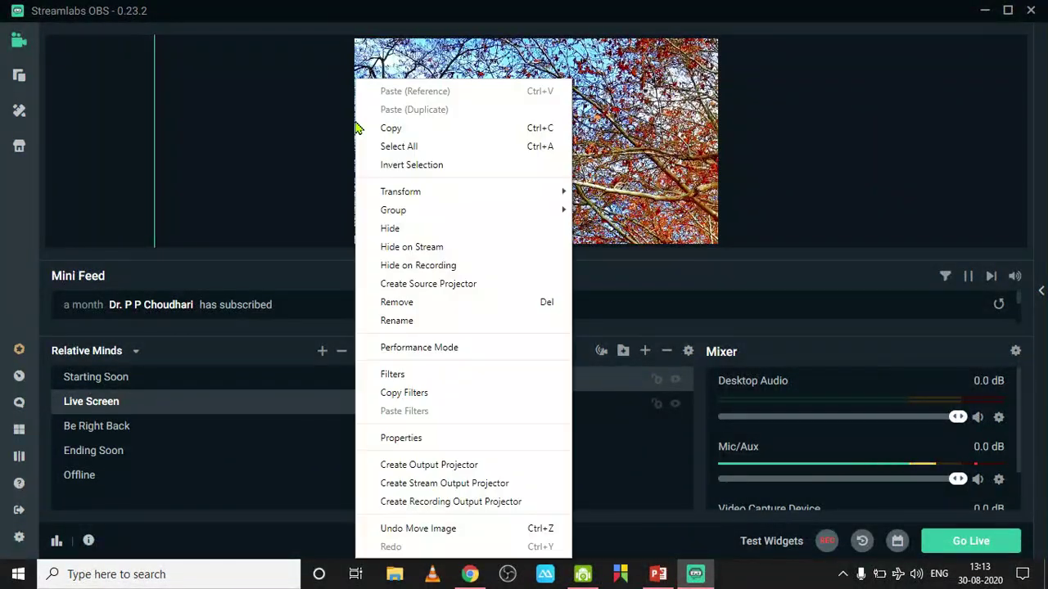
{"action": "mouse_move", "coordinate": [409, 196]}
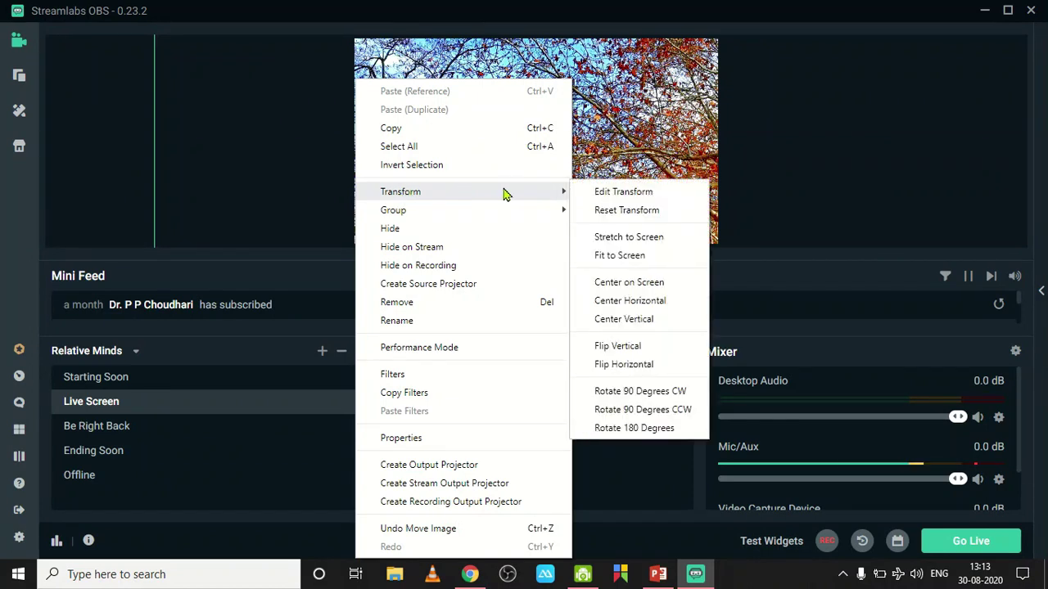
{"action": "left_click", "coordinate": [630, 255]}
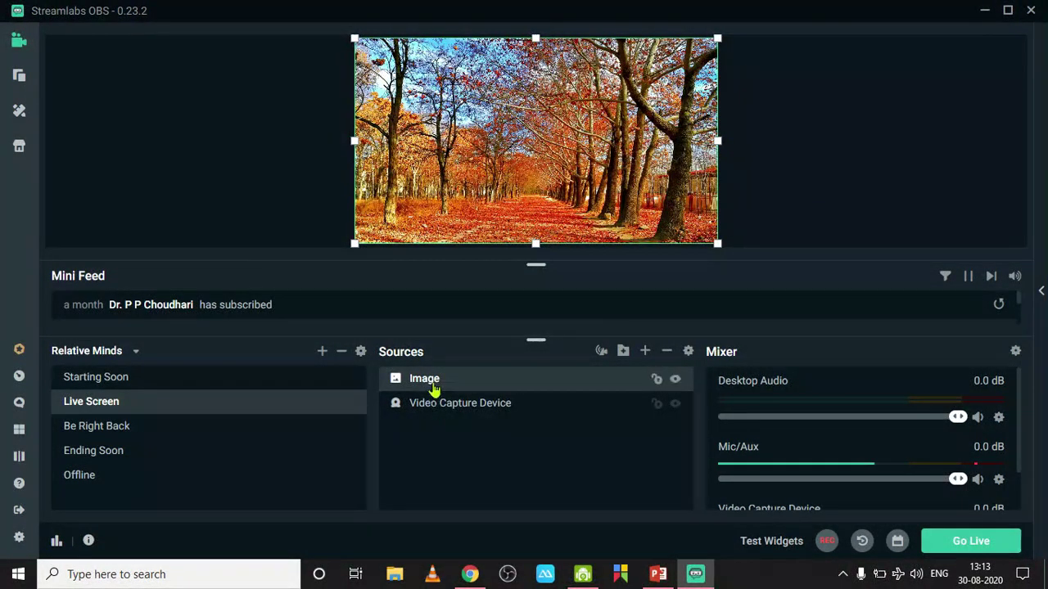
{"action": "left_click_drag", "start_coordinate": [438, 409], "coordinate": [440, 381]}
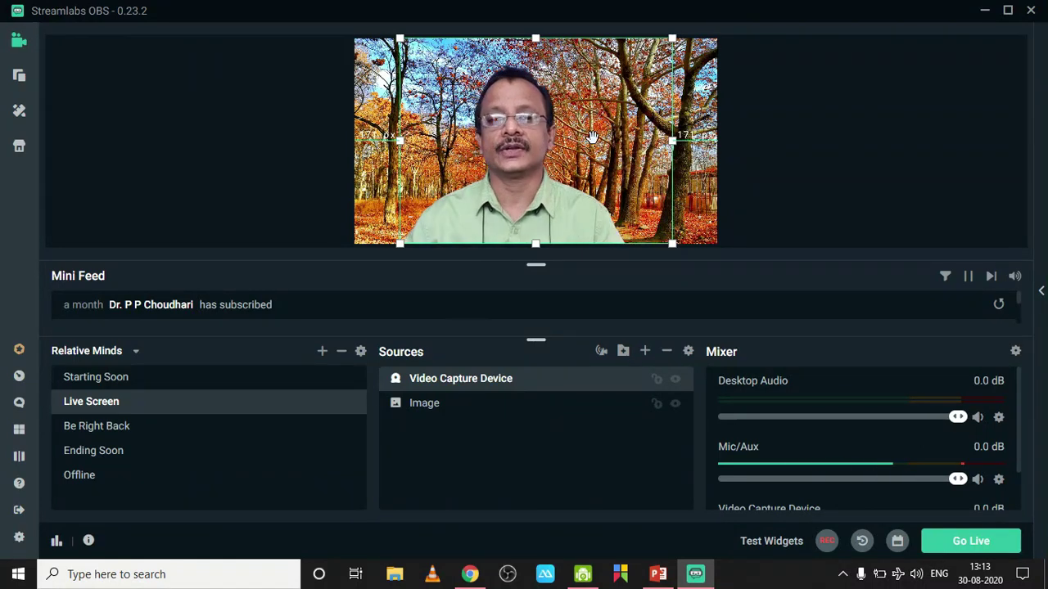
Step: Move and resize the webcam box so the presenter sits centred over the forest background
{"action": "left_click_drag", "start_coordinate": [593, 136], "coordinate": [553, 131]}
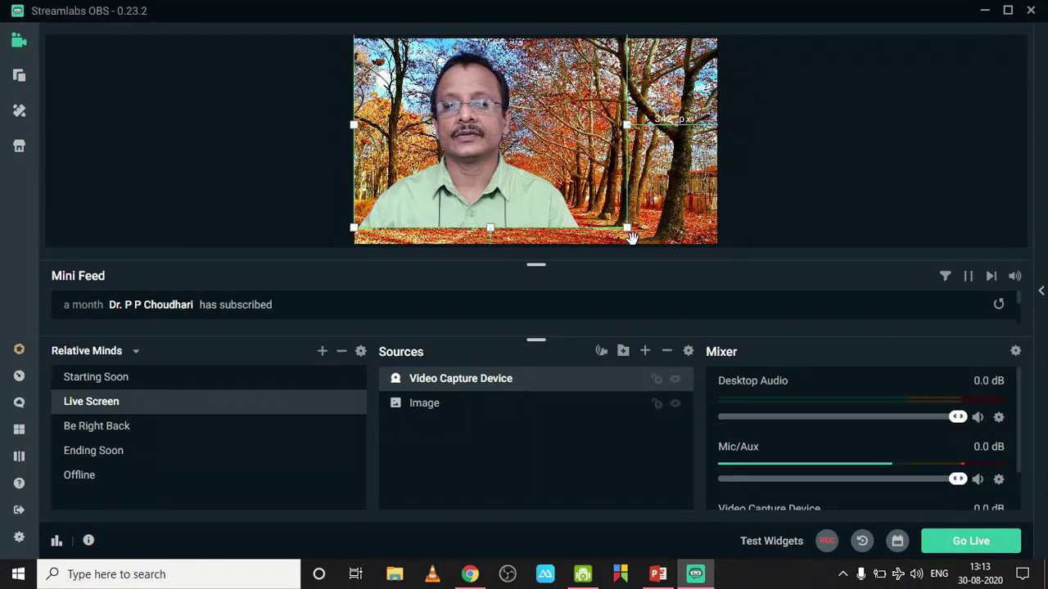
{"action": "left_click_drag", "start_coordinate": [637, 232], "coordinate": [744, 285]}
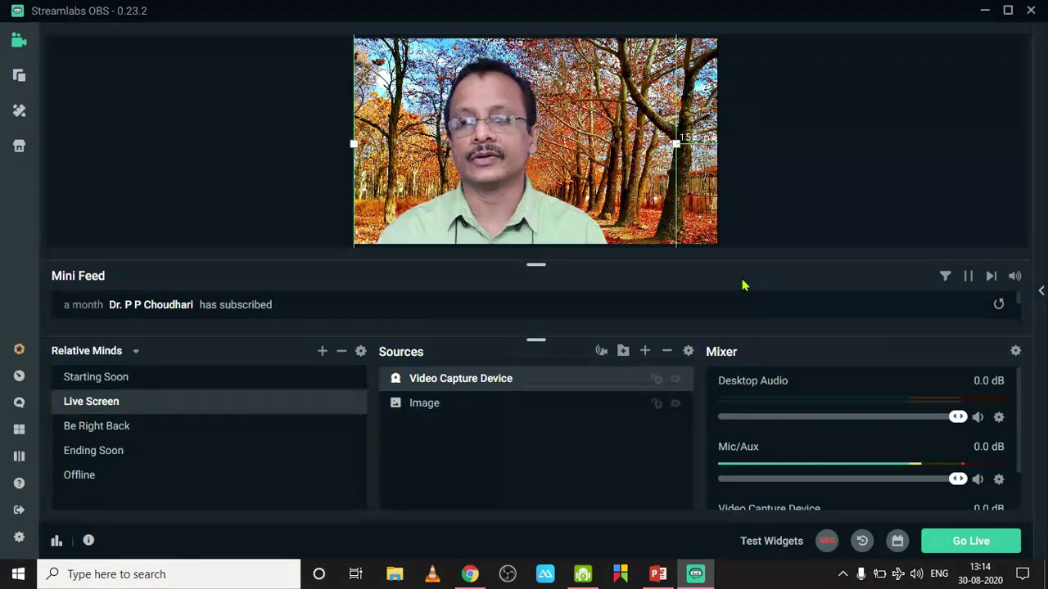
{"action": "left_click_drag", "start_coordinate": [676, 238], "coordinate": [742, 262]}
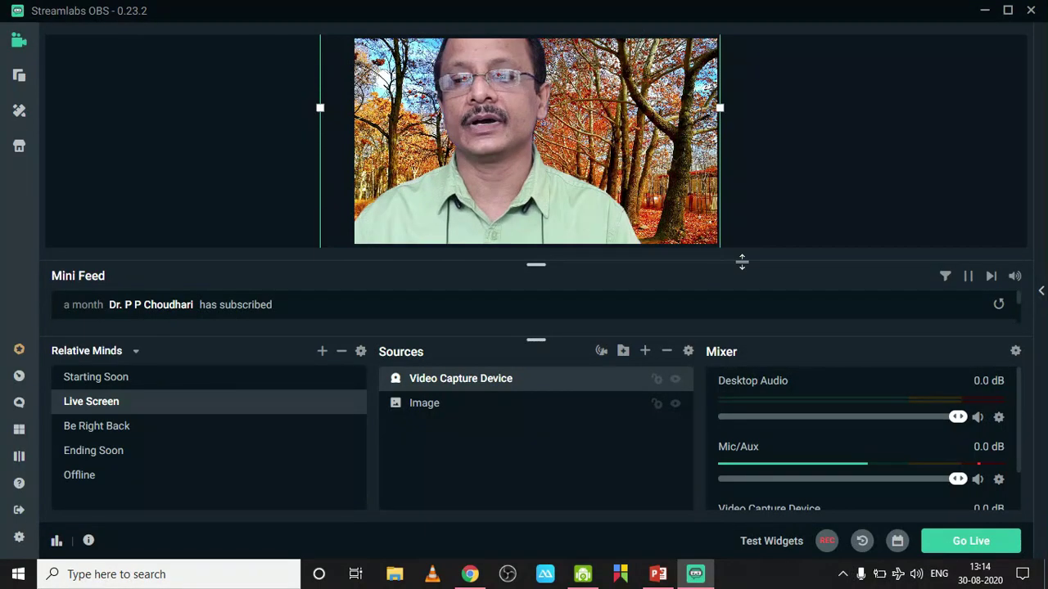
{"action": "left_click_drag", "start_coordinate": [637, 157], "coordinate": [660, 189]}
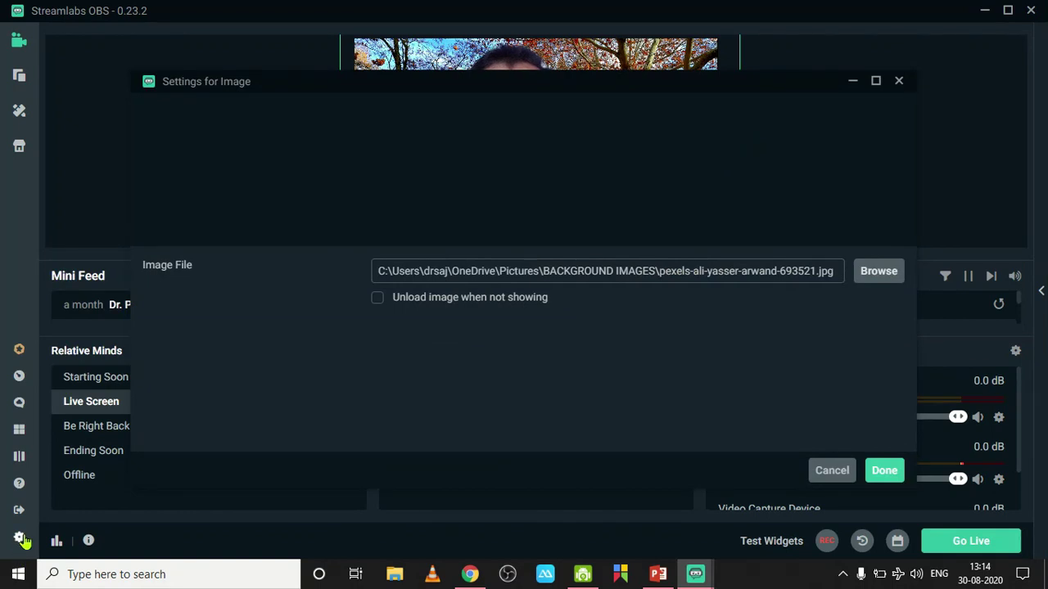
Step: Stop and restart the Virtual Webcam in Settings, then close Settings
{"action": "left_click", "coordinate": [20, 539]}
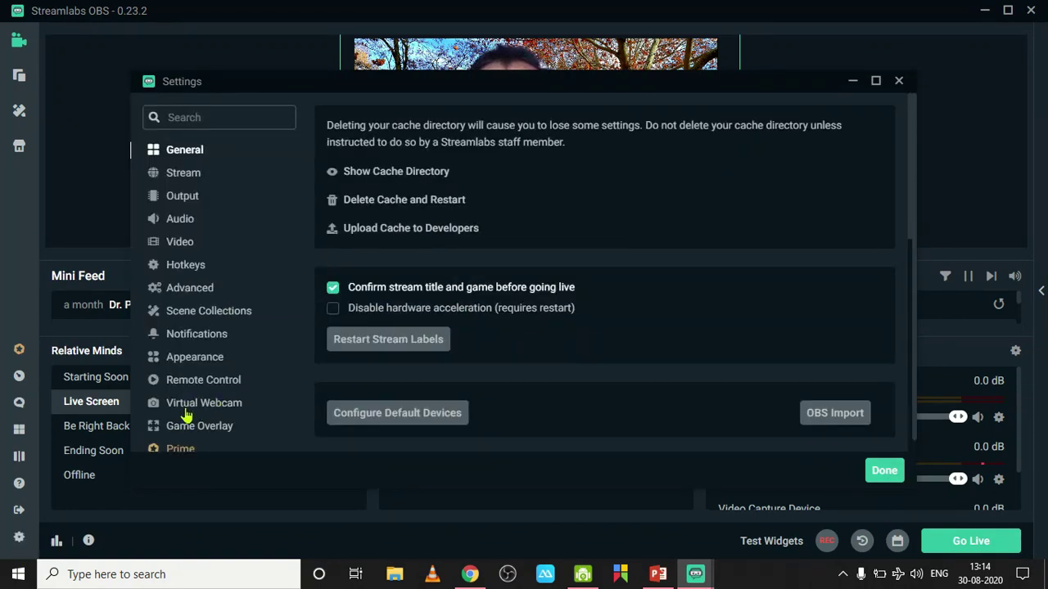
{"action": "left_click", "coordinate": [191, 405]}
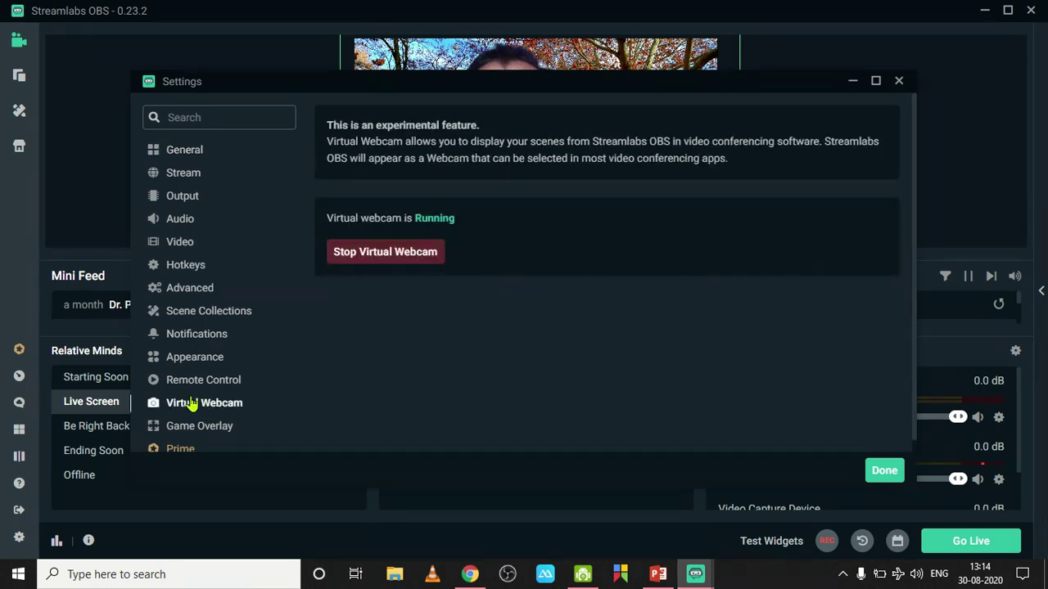
{"action": "left_click", "coordinate": [398, 252]}
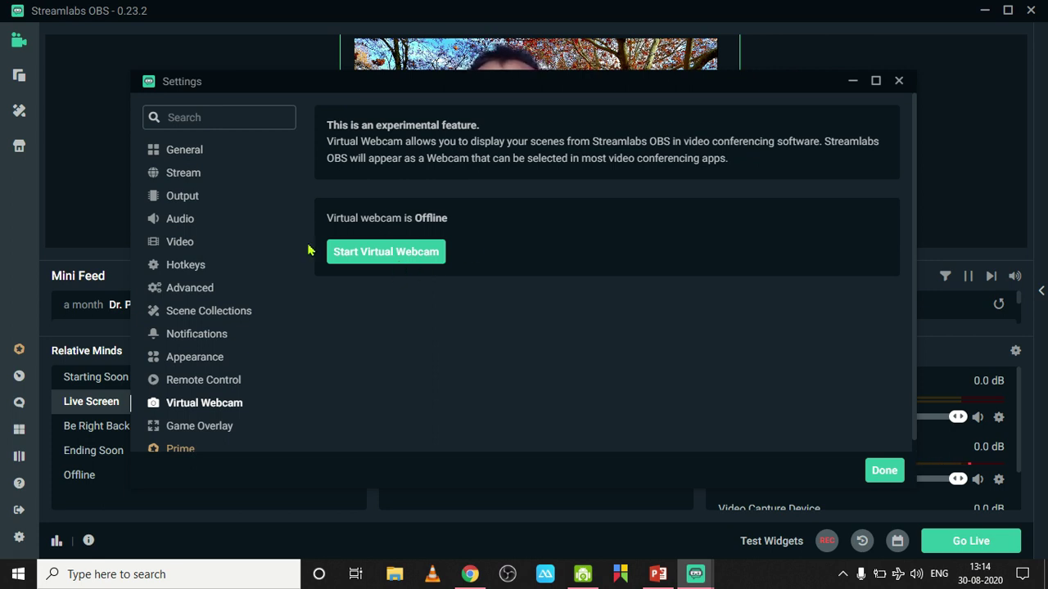
{"action": "left_click", "coordinate": [385, 253]}
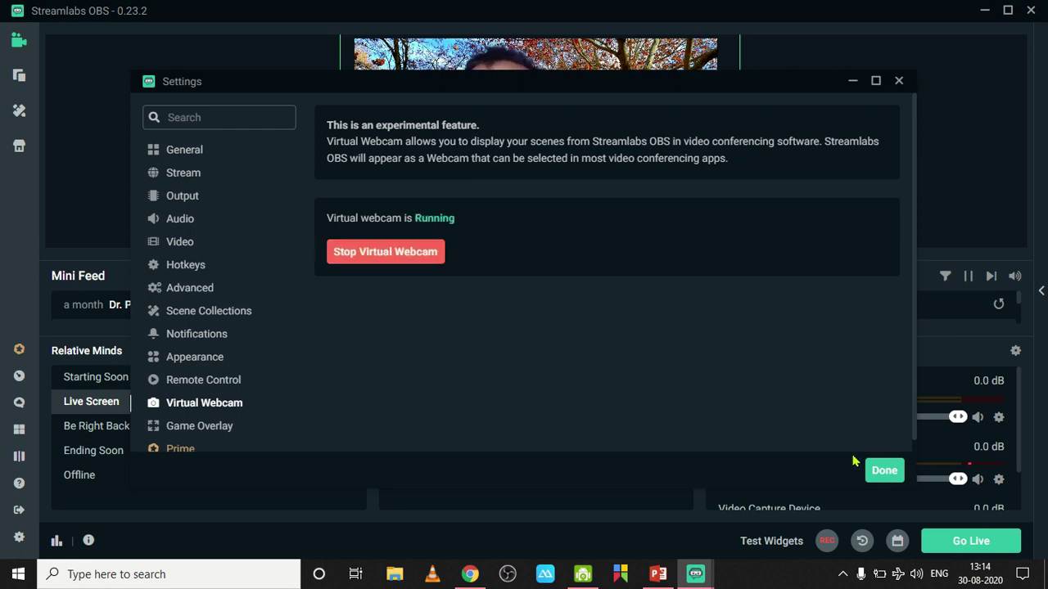
{"action": "left_click", "coordinate": [883, 472]}
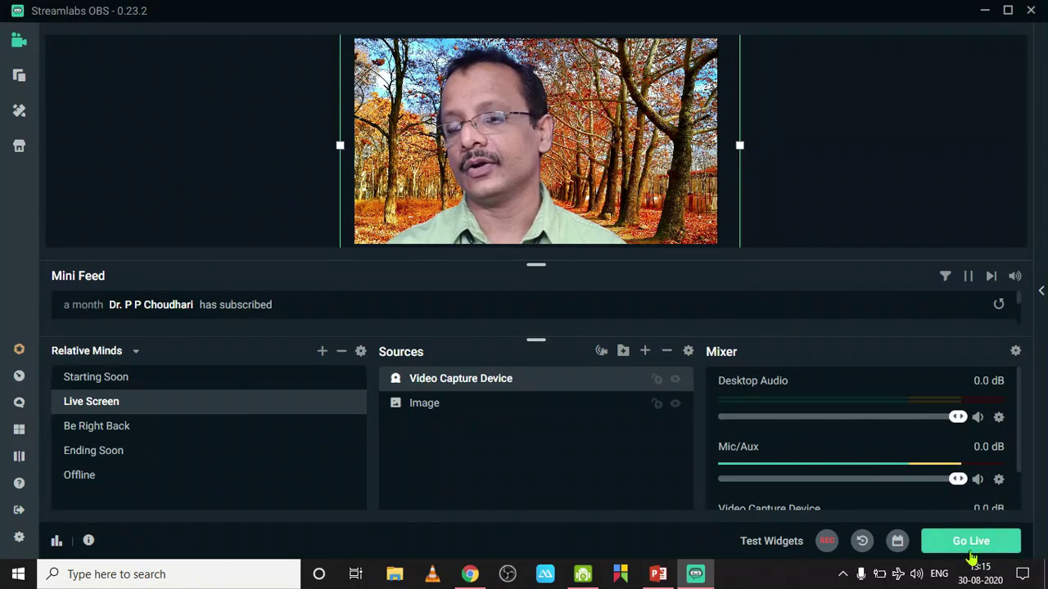
Step: Switch from Streamlabs OBS to the Google Meet tab in Chrome and open Meet settings
{"action": "left_click", "coordinate": [984, 10]}
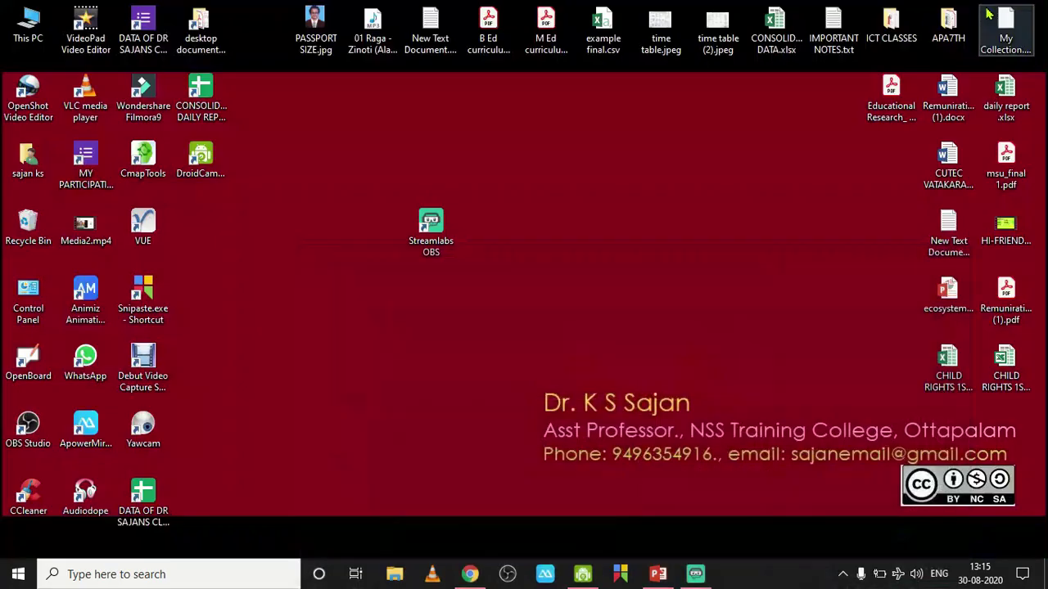
{"action": "left_click", "coordinate": [470, 574]}
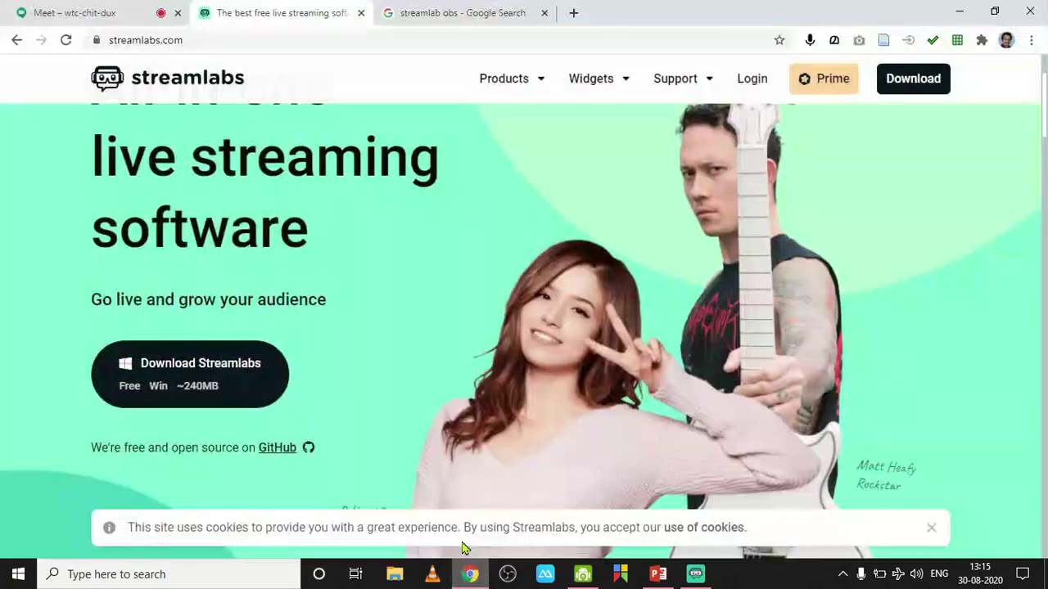
{"action": "left_click", "coordinate": [74, 12]}
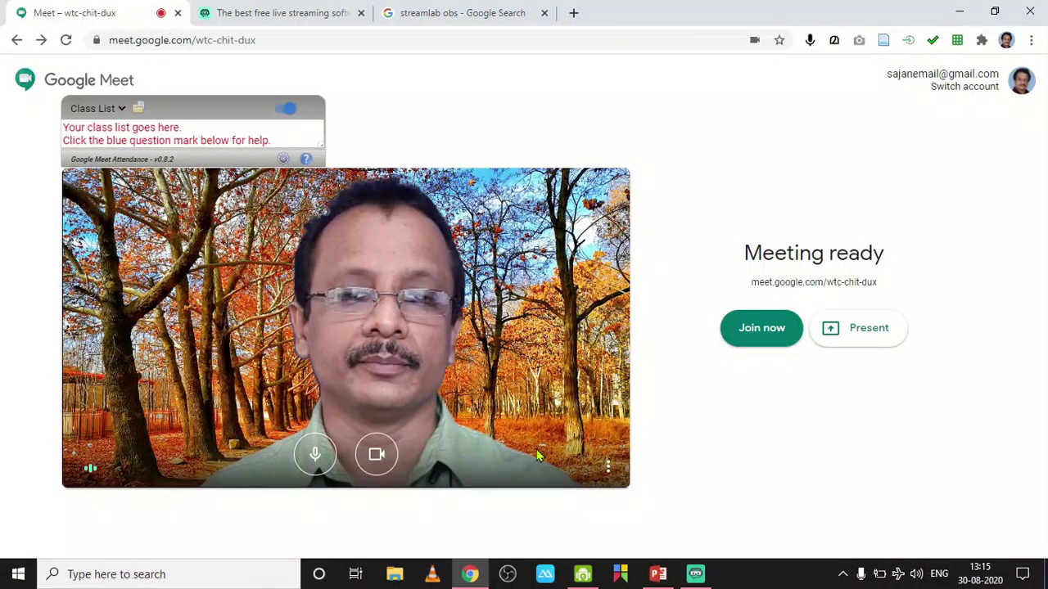
{"action": "left_click", "coordinate": [610, 470]}
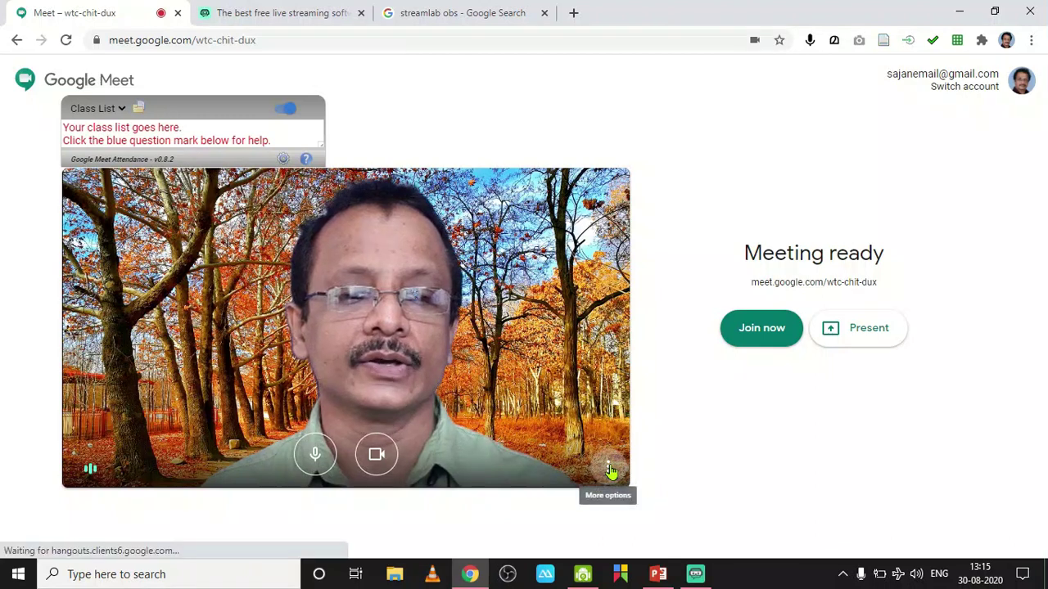
{"action": "left_click", "coordinate": [547, 359]}
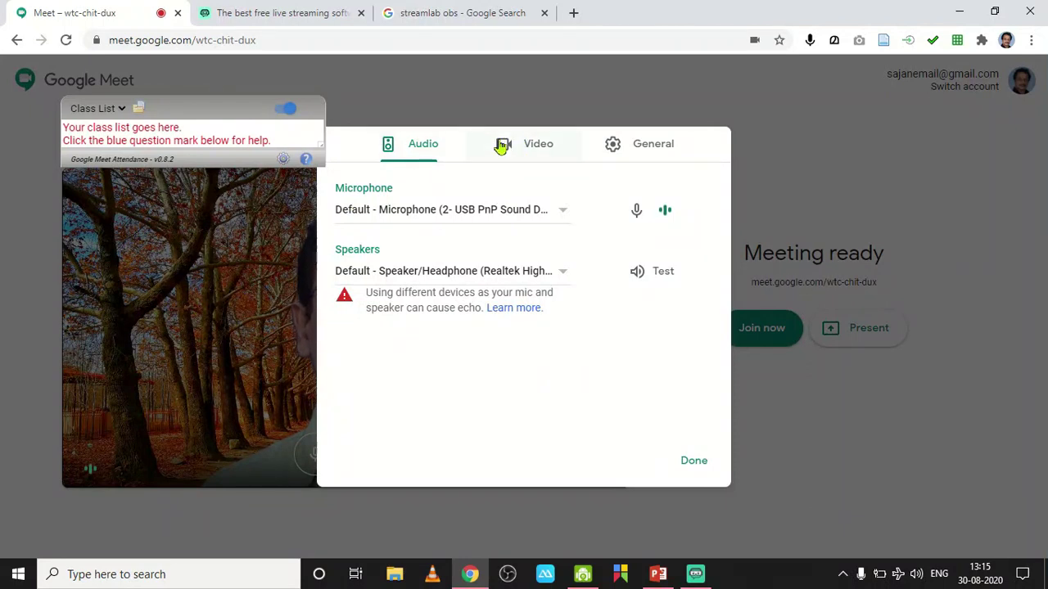
Step: Set the Meet video camera to Streamlabs OBS Virtual Webcam and close settings
{"action": "left_click", "coordinate": [521, 154]}
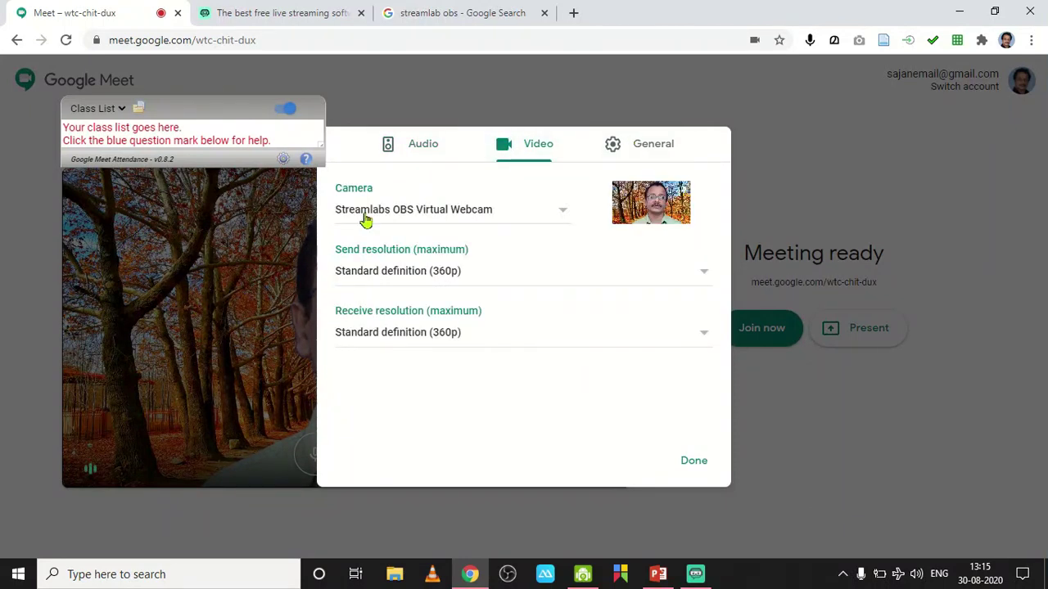
{"action": "left_click", "coordinate": [563, 216]}
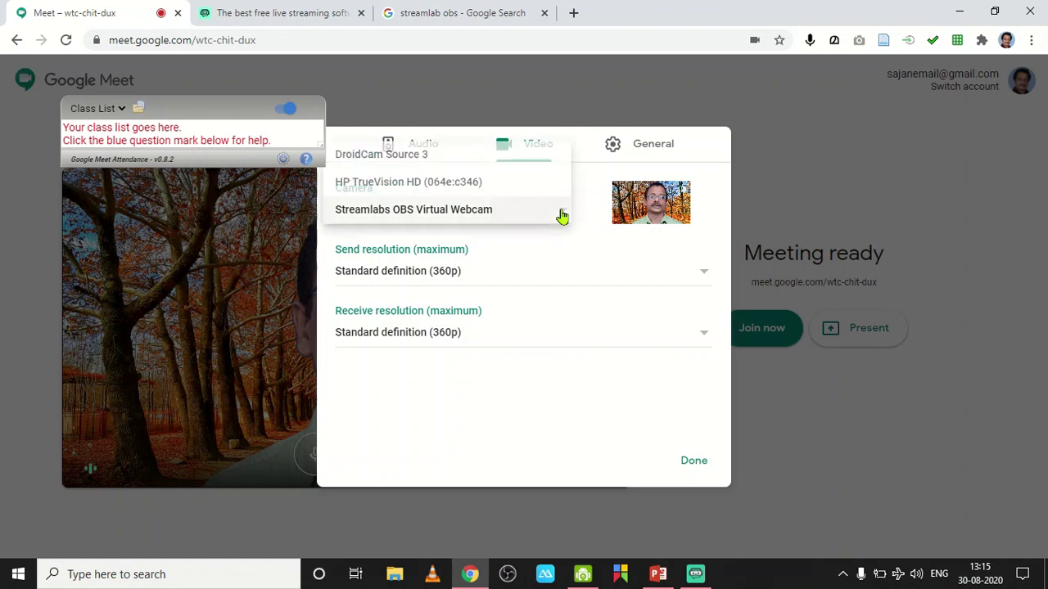
{"action": "left_click", "coordinate": [429, 185]}
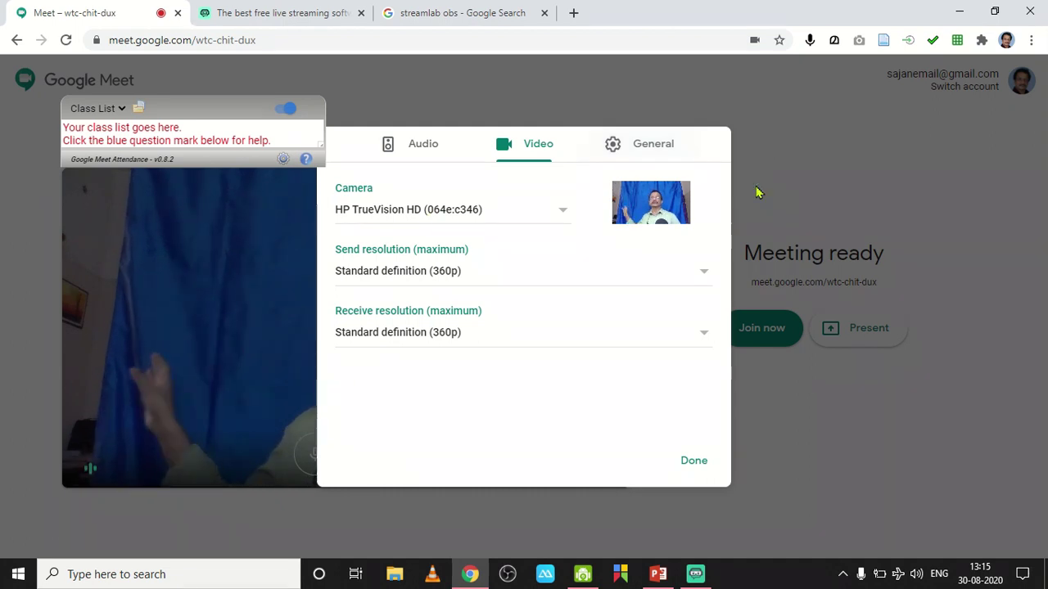
{"action": "left_click", "coordinate": [562, 214]}
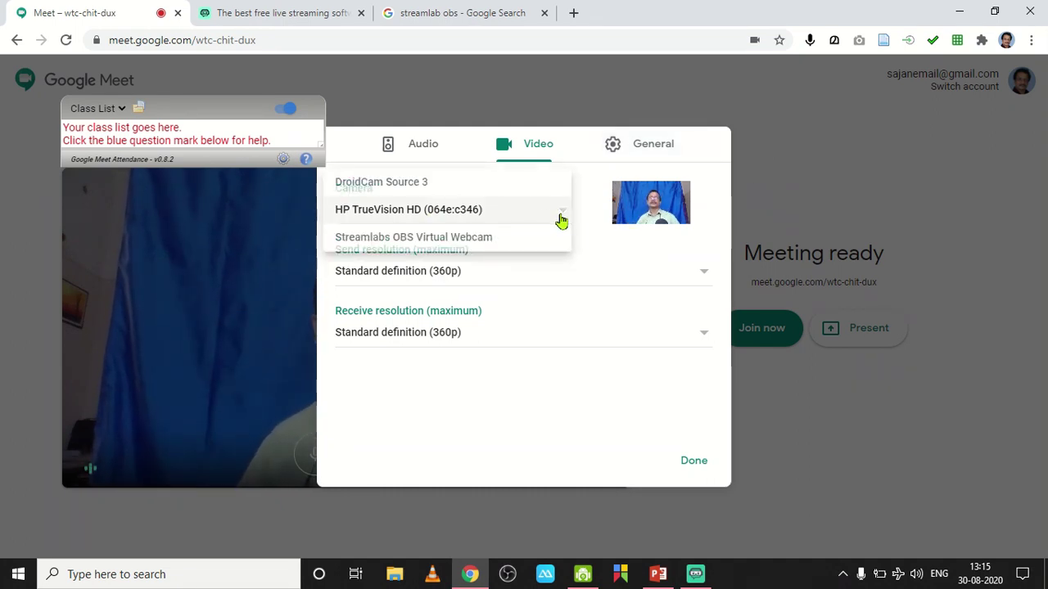
{"action": "left_click", "coordinate": [404, 240]}
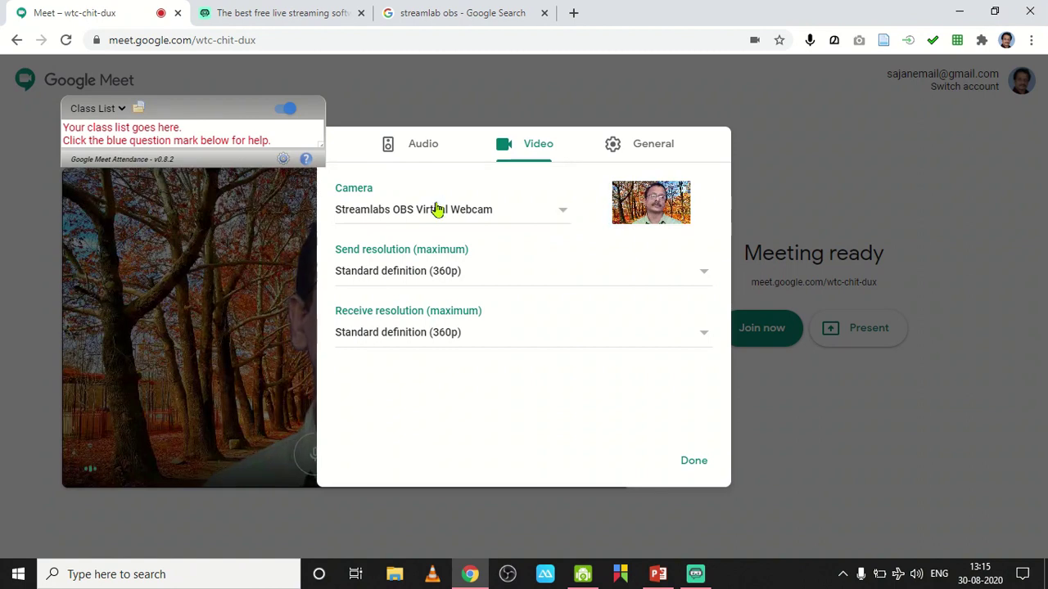
{"action": "left_click", "coordinate": [692, 463]}
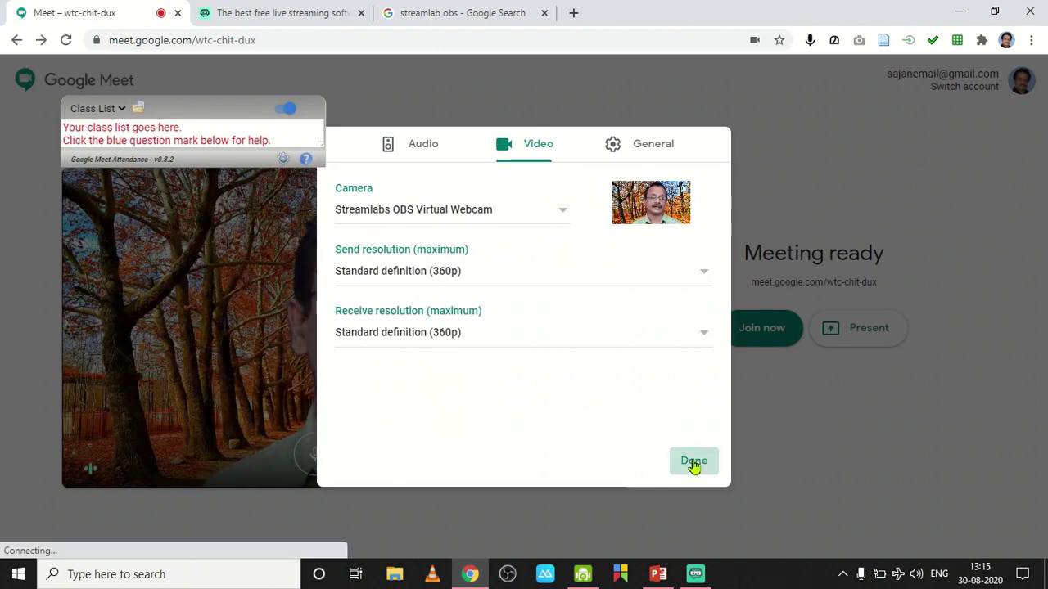